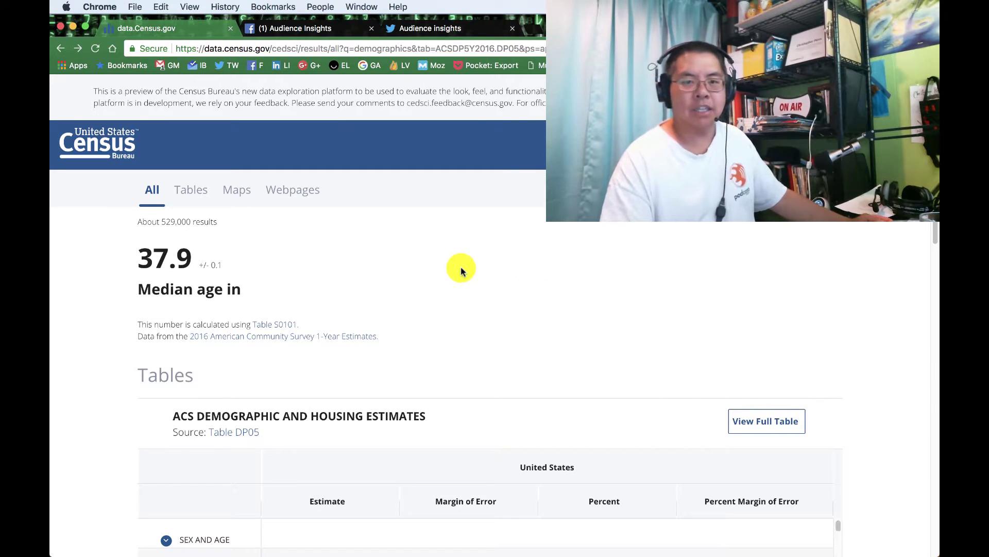
- Open the full DP05 Demographic and Housing Estimates table from its preview
{"action": "scroll", "coordinate": [331, 249], "scroll_direction": "down", "scroll_amount": 2}
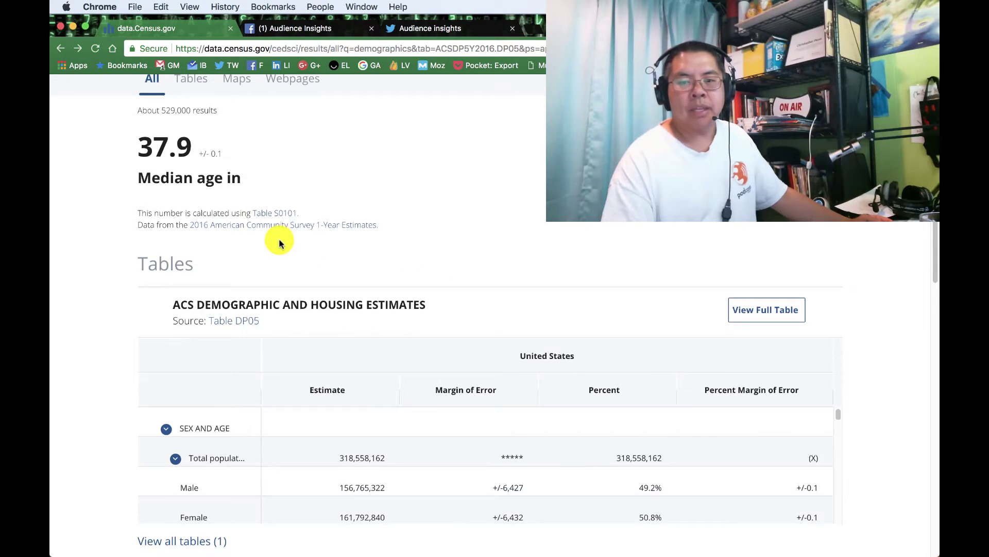
{"action": "scroll", "coordinate": [280, 239], "scroll_direction": "down", "scroll_amount": 2}
{"action": "left_click", "coordinate": [294, 214]}
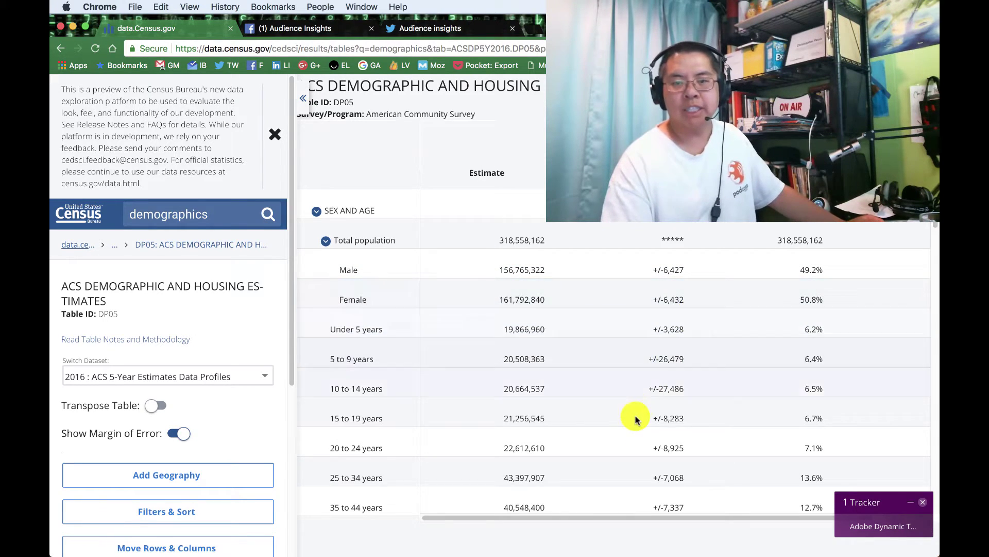
- Scroll through the DP05 Sex and Age rows, past total population 318,558,162 and median age 37.7
{"action": "scroll", "coordinate": [468, 376], "scroll_direction": "down", "scroll_amount": 2}
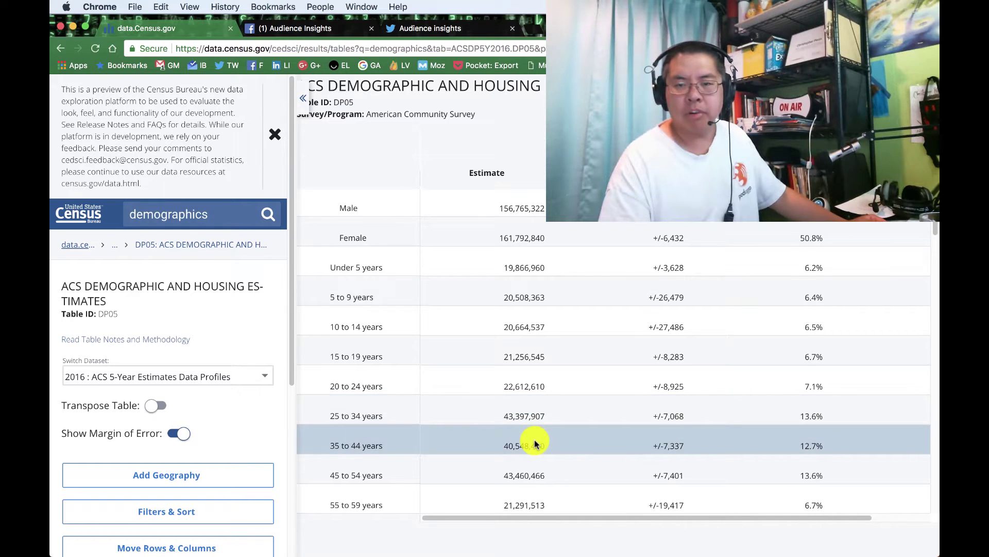
{"action": "scroll", "coordinate": [536, 443], "scroll_direction": "down", "scroll_amount": 1}
{"action": "scroll", "coordinate": [533, 439], "scroll_direction": "down", "scroll_amount": 2}
{"action": "scroll", "coordinate": [546, 435], "scroll_direction": "down", "scroll_amount": 2}
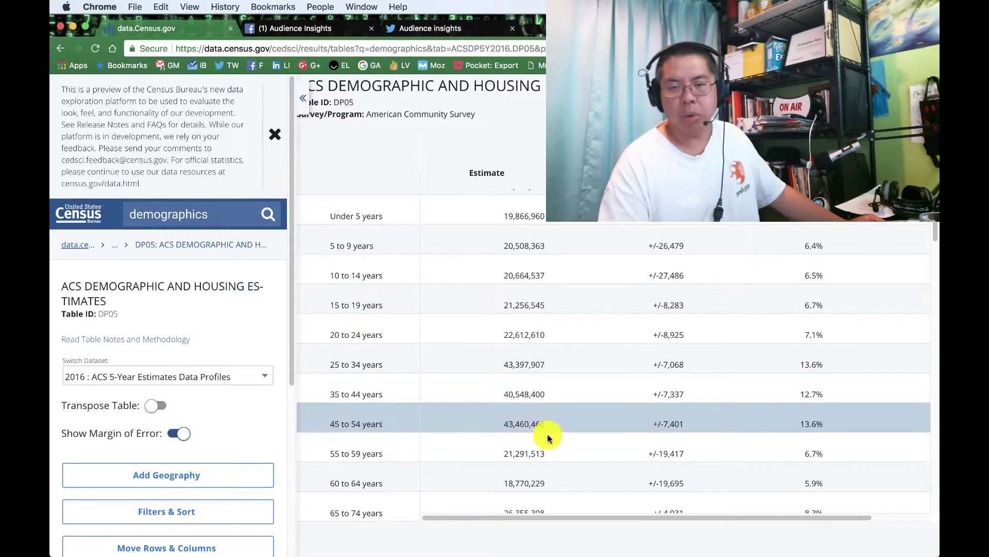
{"action": "scroll", "coordinate": [572, 417], "scroll_direction": "down", "scroll_amount": 15}
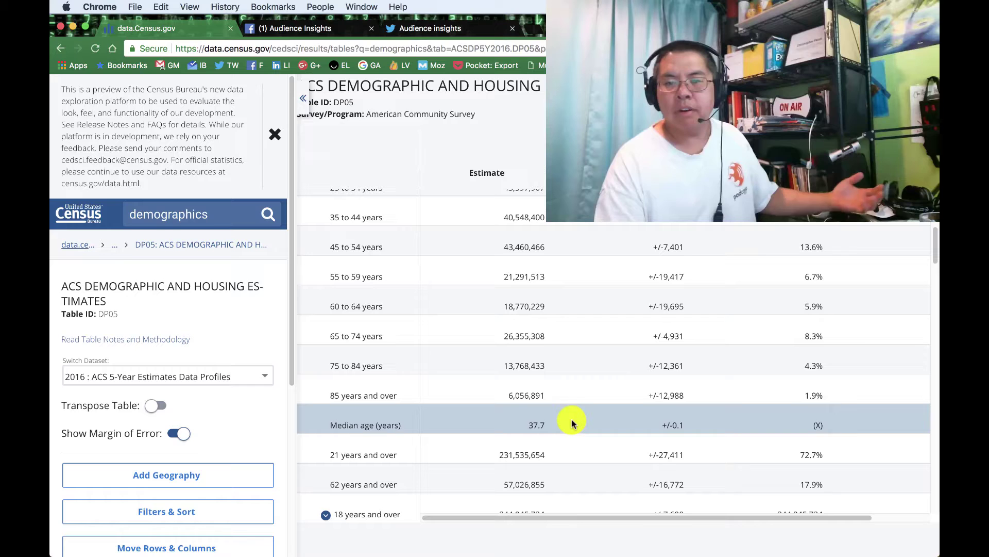
{"action": "scroll", "coordinate": [570, 375], "scroll_direction": "down", "scroll_amount": 16}
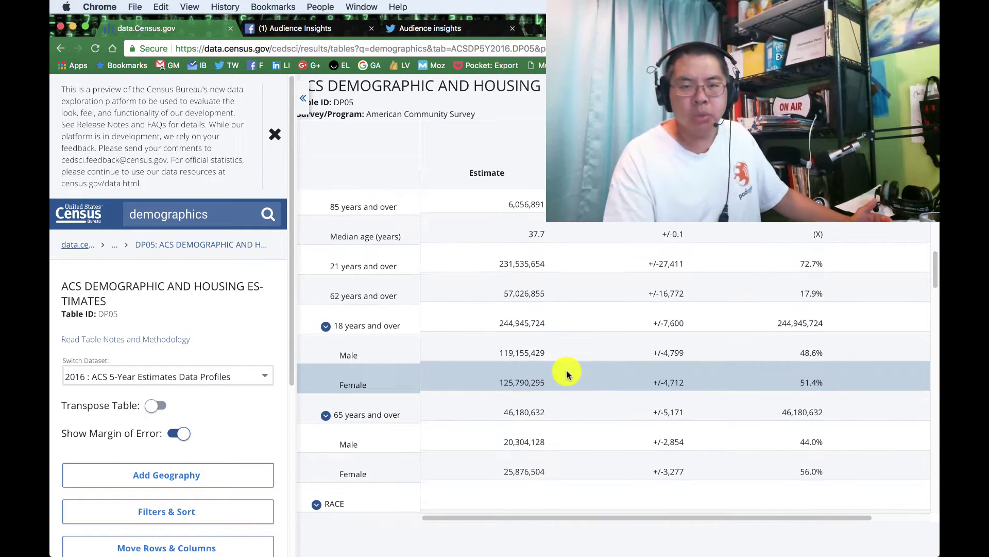
{"action": "scroll", "coordinate": [568, 370], "scroll_direction": "down", "scroll_amount": 8}
{"action": "scroll", "coordinate": [568, 364], "scroll_direction": "up", "scroll_amount": 20}
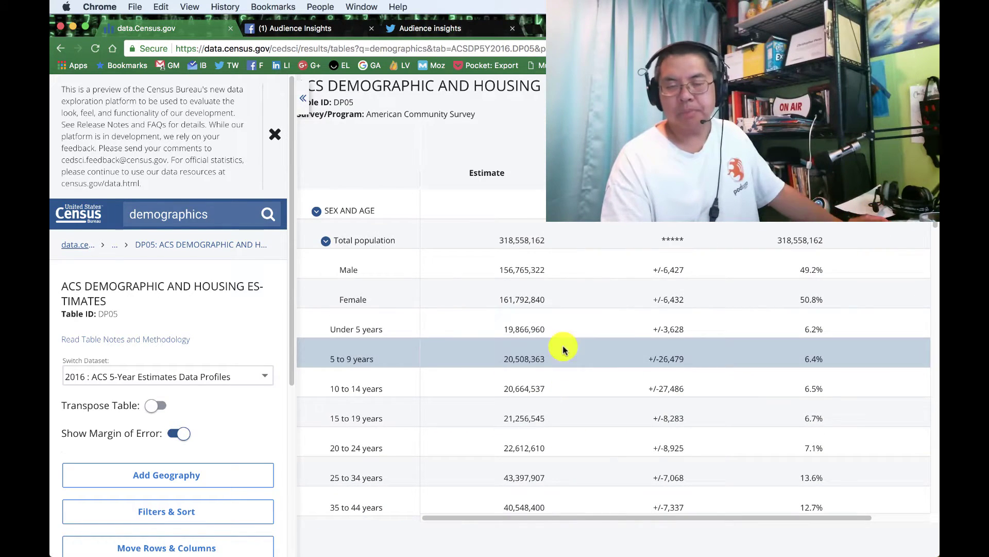
- Drop the Marketing interest and set the Facebook audience to all genders aged 25–34, then return to the census table
{"action": "key", "text": "ctrl+Tab"}
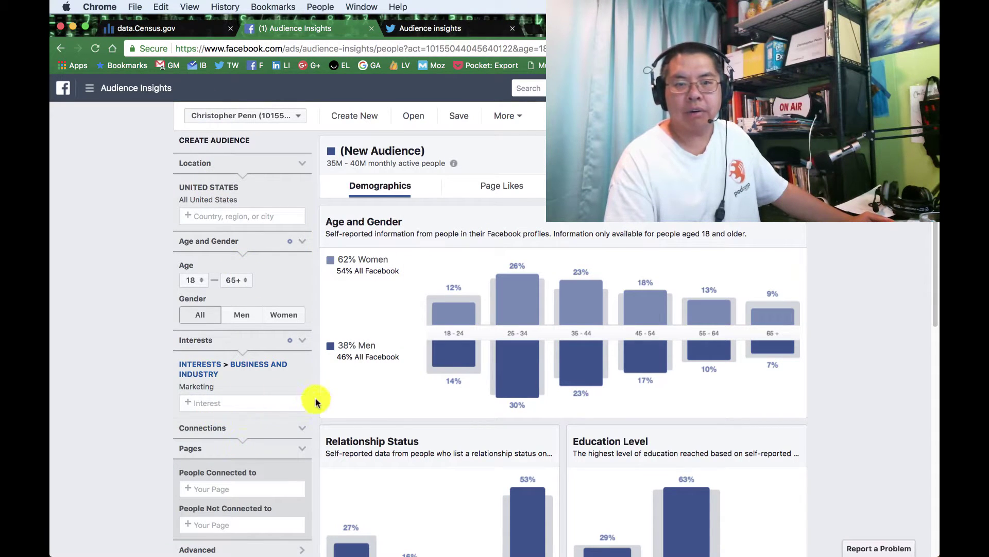
{"action": "left_click", "coordinate": [300, 387]}
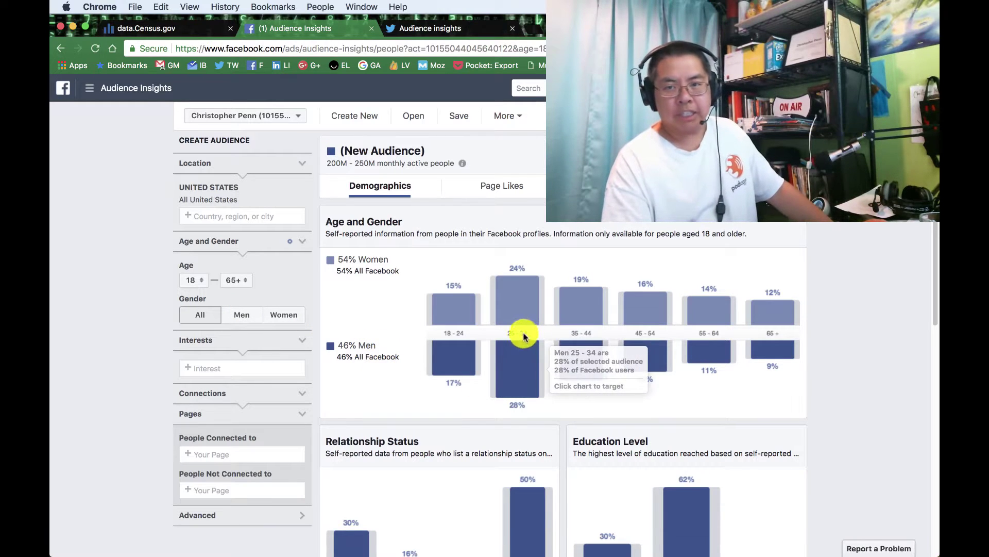
{"action": "left_click", "coordinate": [515, 316]}
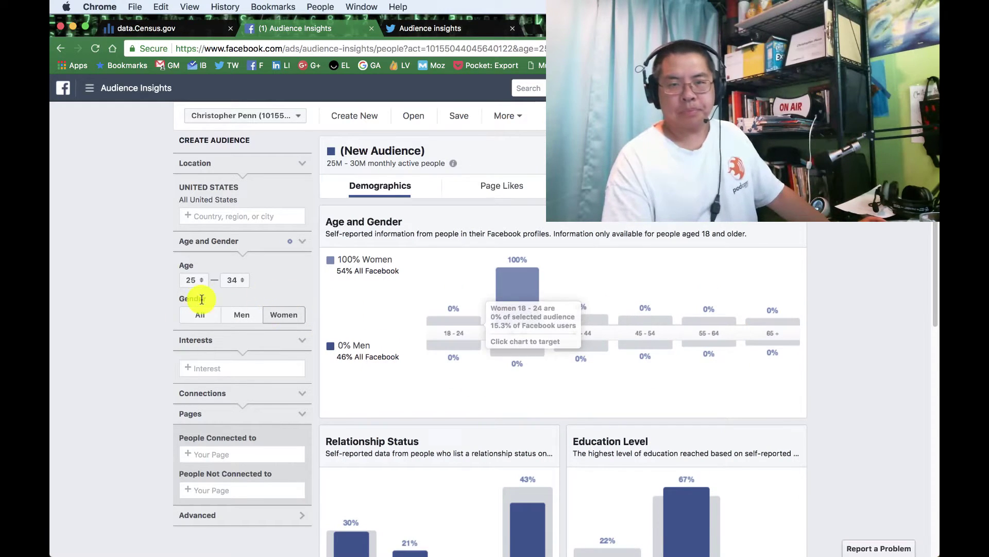
{"action": "left_click", "coordinate": [195, 315]}
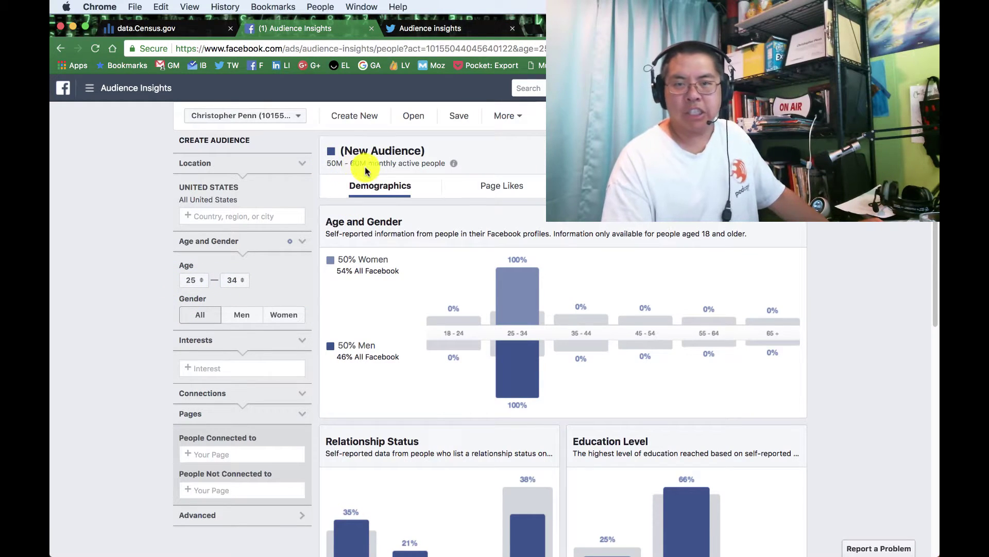
{"action": "mouse_move", "coordinate": [223, 206]}
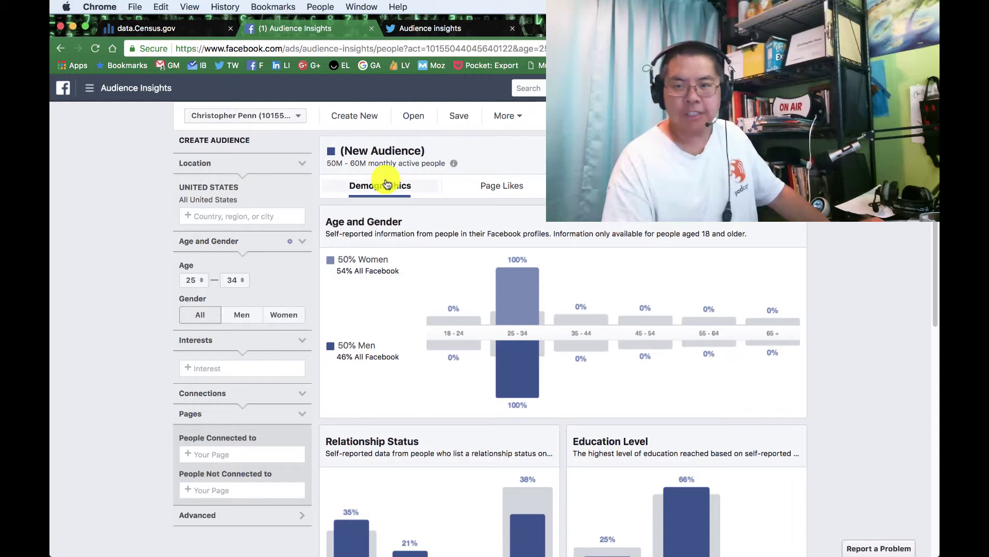
{"action": "left_click", "coordinate": [196, 32]}
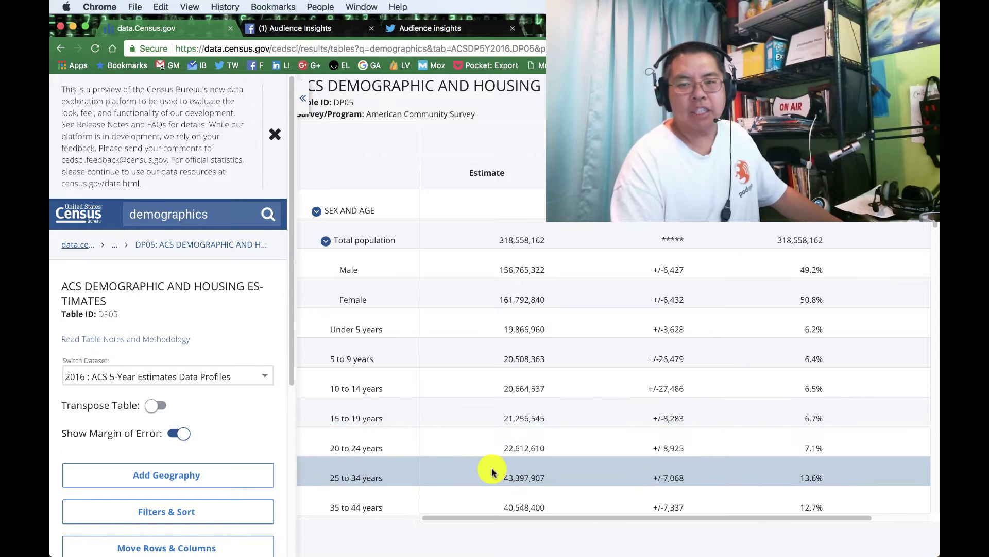
- Switch from the census table back to the 25–34 Facebook Audience Insights breakdown
{"action": "key", "text": "ctrl+Tab"}
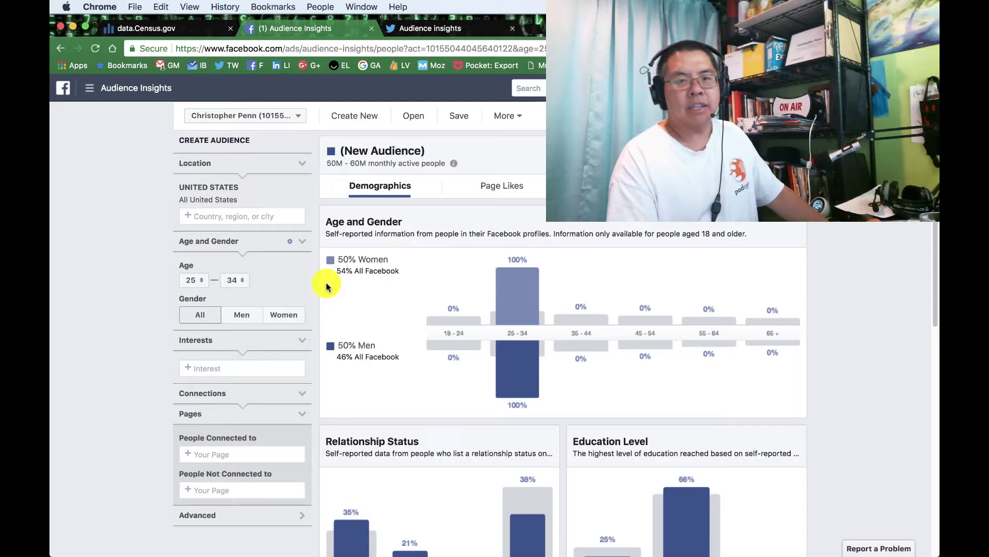
- Widen the Facebook audience age range to 18 through 65+, then return to the census table
{"action": "left_click", "coordinate": [197, 279]}
{"action": "scroll", "coordinate": [193, 242], "scroll_direction": "up", "scroll_amount": 3}
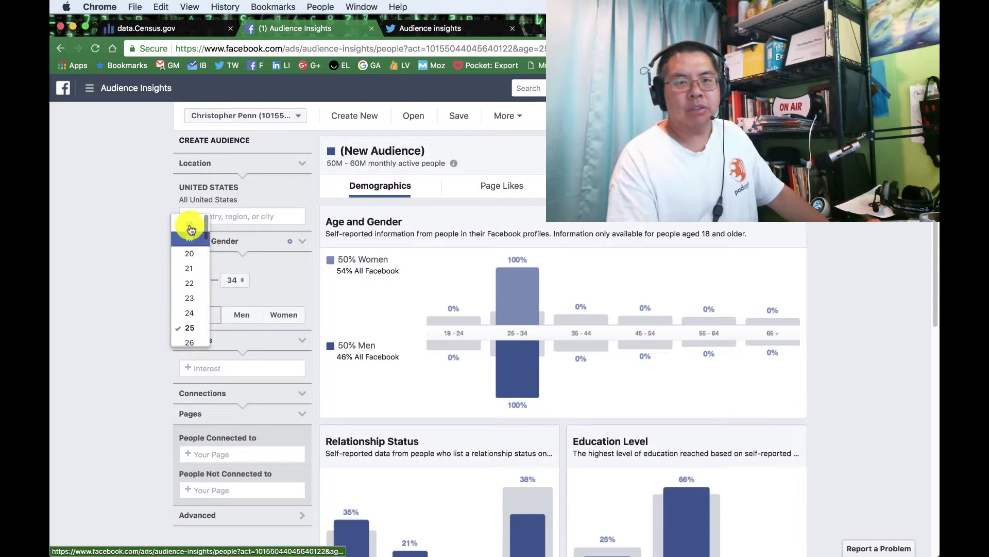
{"action": "left_click", "coordinate": [199, 230]}
{"action": "left_click", "coordinate": [231, 280]}
{"action": "scroll", "coordinate": [238, 296], "scroll_direction": "down", "scroll_amount": 10}
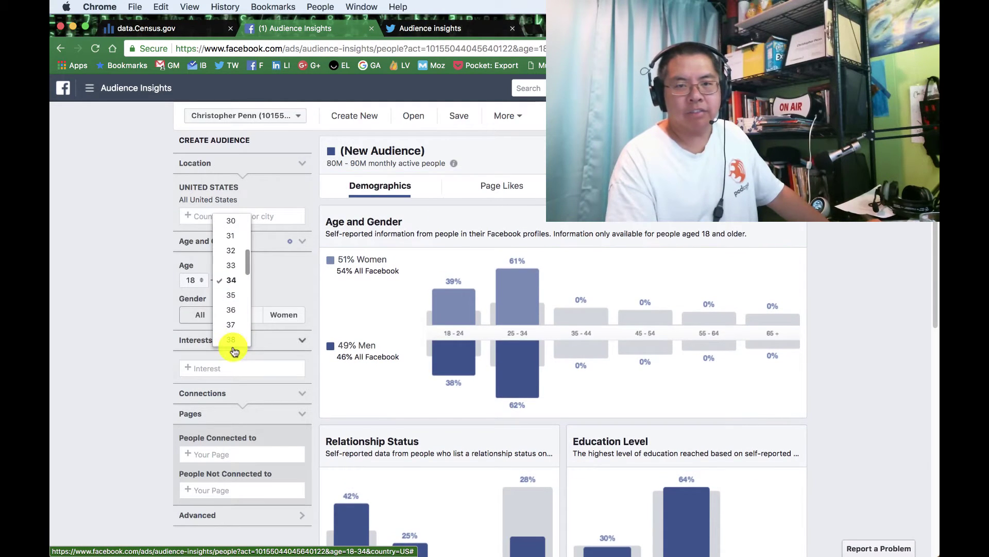
{"action": "scroll", "coordinate": [119, 301], "scroll_direction": "up", "scroll_amount": 10}
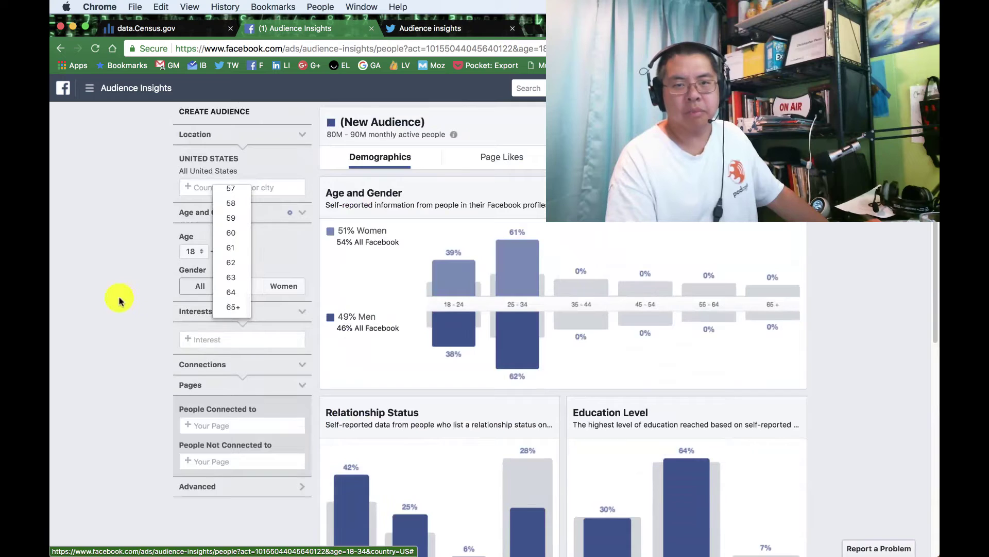
{"action": "left_click", "coordinate": [227, 309]}
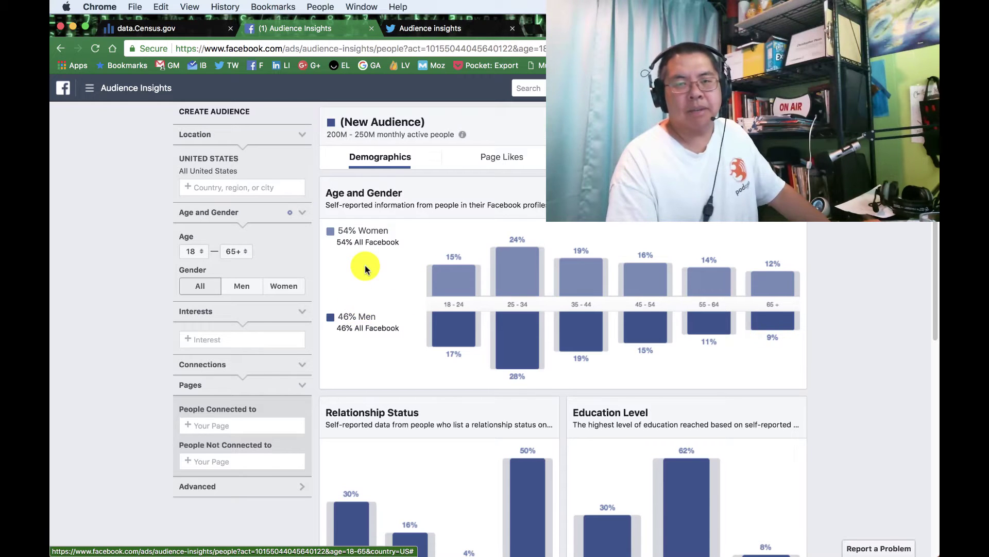
{"action": "left_click", "coordinate": [179, 32]}
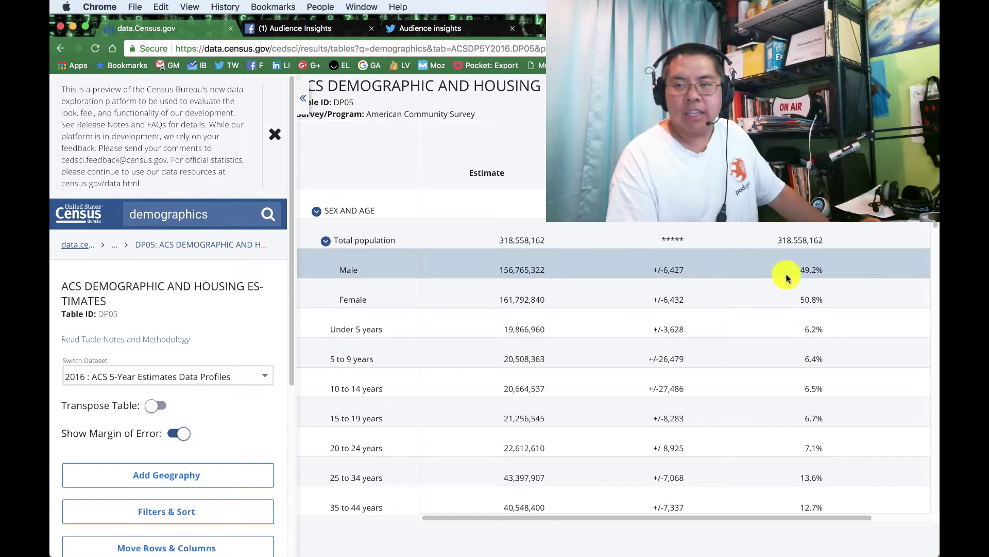
- Return to the Facebook age and gender chart for the 18–65+ audience
{"action": "left_click", "coordinate": [320, 32]}
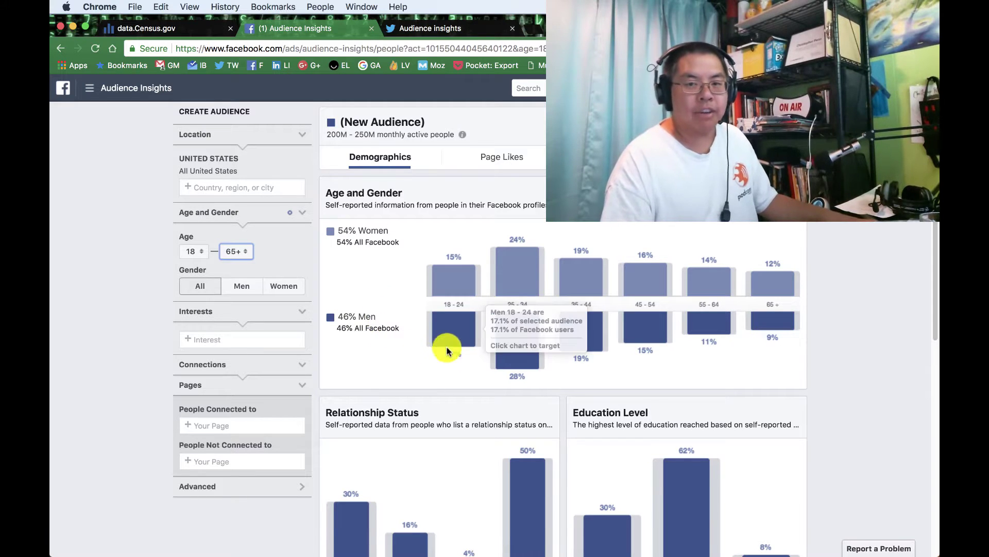
- Expand the Market Segments, Education and Language filters in the left panel
{"action": "scroll", "coordinate": [392, 371], "scroll_direction": "down", "scroll_amount": 2}
{"action": "scroll", "coordinate": [412, 364], "scroll_direction": "down", "scroll_amount": 3}
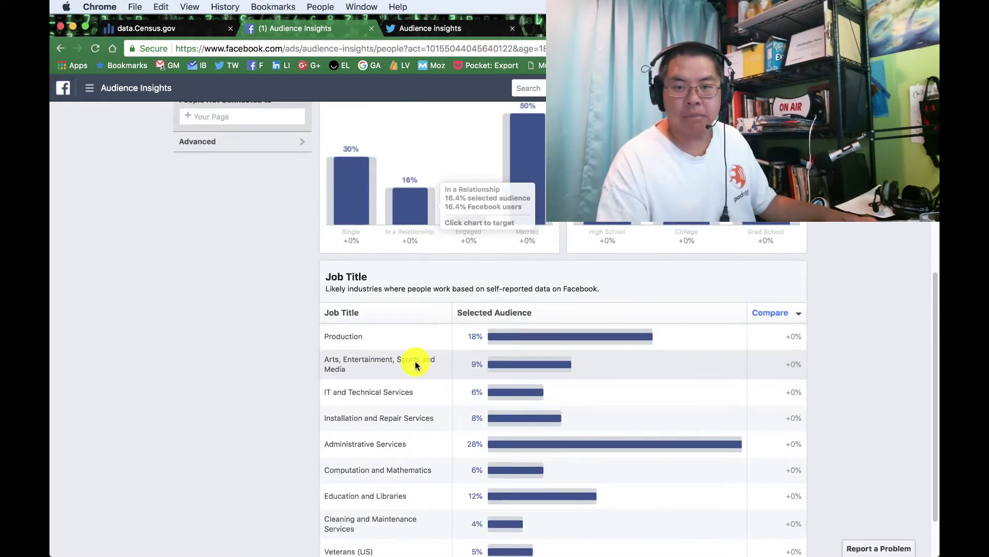
{"action": "scroll", "coordinate": [413, 361], "scroll_direction": "up", "scroll_amount": 6}
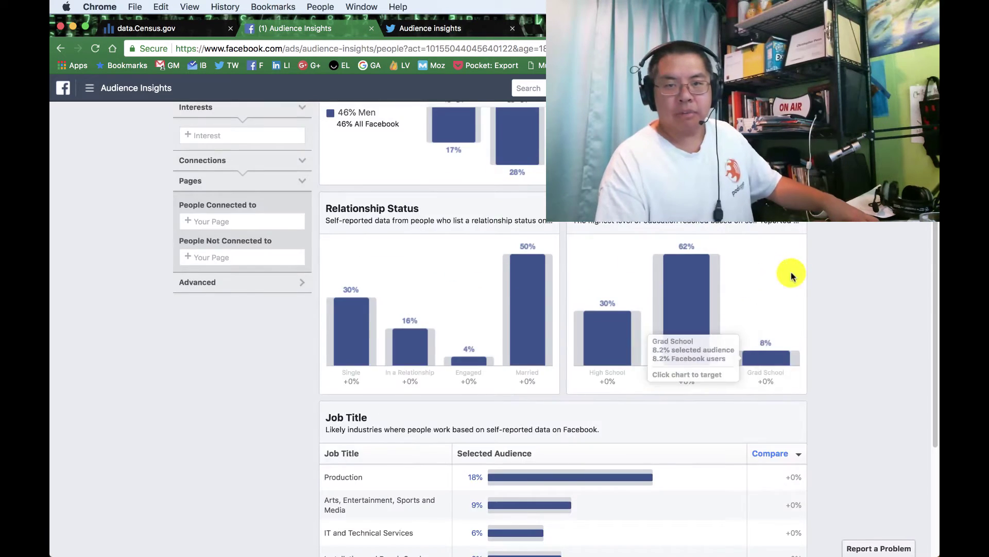
{"action": "scroll", "coordinate": [792, 277], "scroll_direction": "down", "scroll_amount": 4}
{"action": "scroll", "coordinate": [811, 281], "scroll_direction": "up", "scroll_amount": 2}
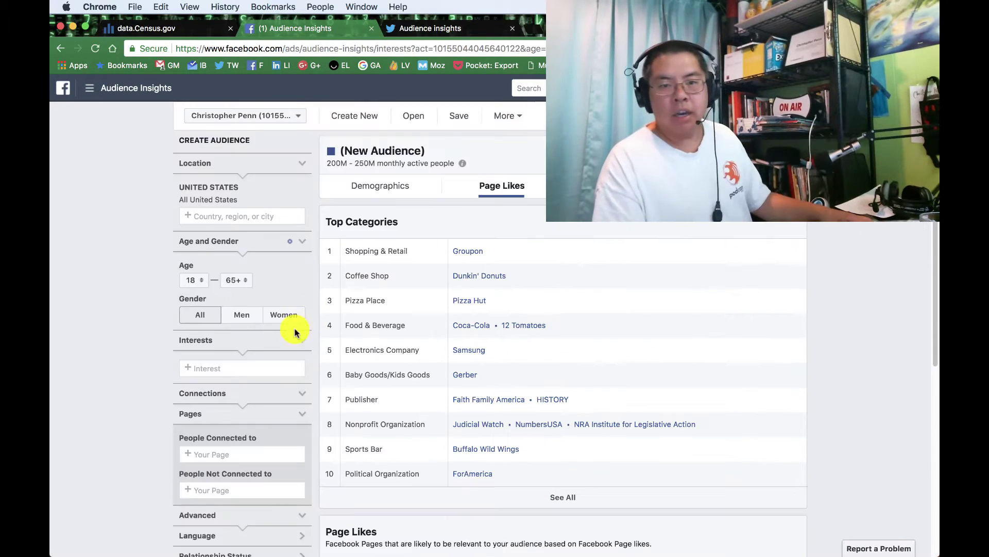
{"action": "scroll", "coordinate": [257, 421], "scroll_direction": "down", "scroll_amount": 5}
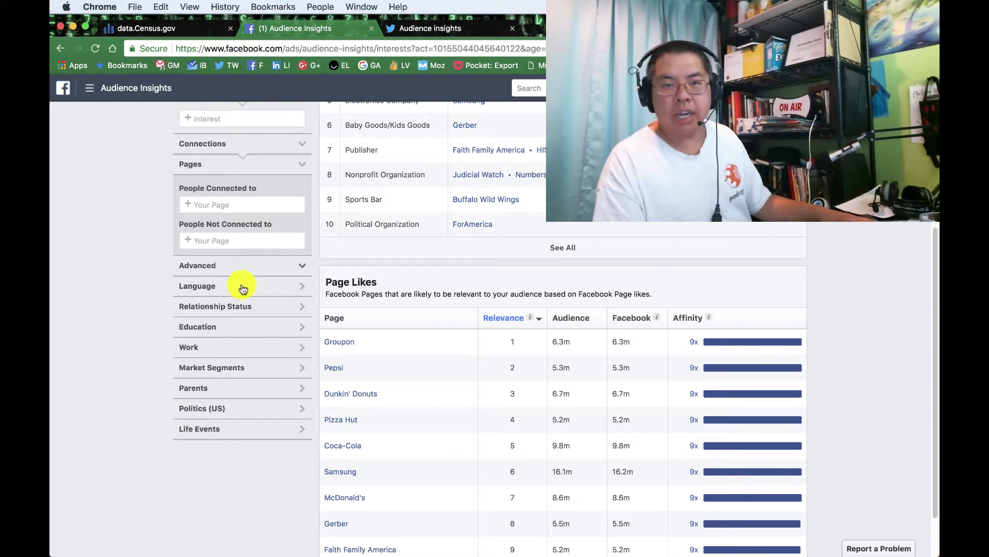
{"action": "left_click", "coordinate": [262, 370]}
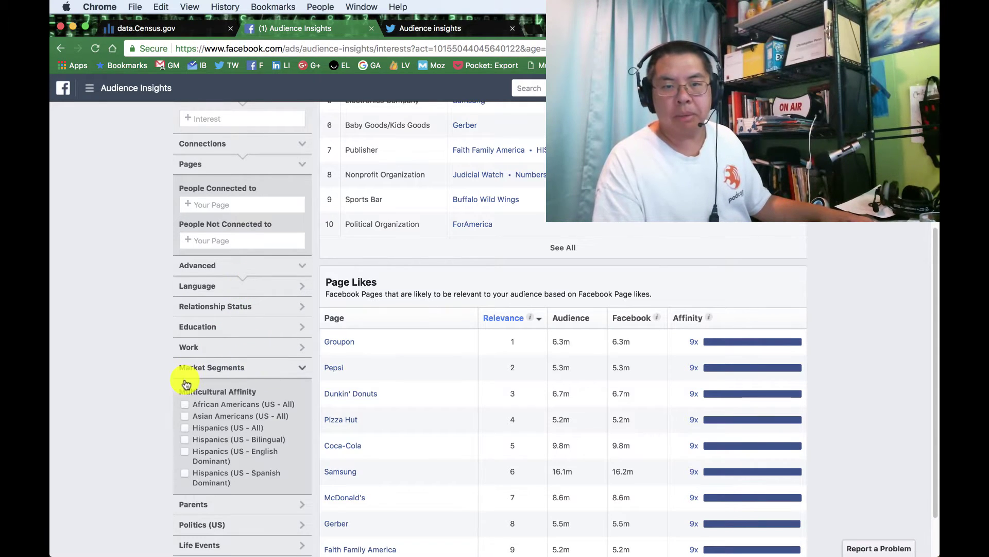
{"action": "scroll", "coordinate": [186, 384], "scroll_direction": "down", "scroll_amount": 2}
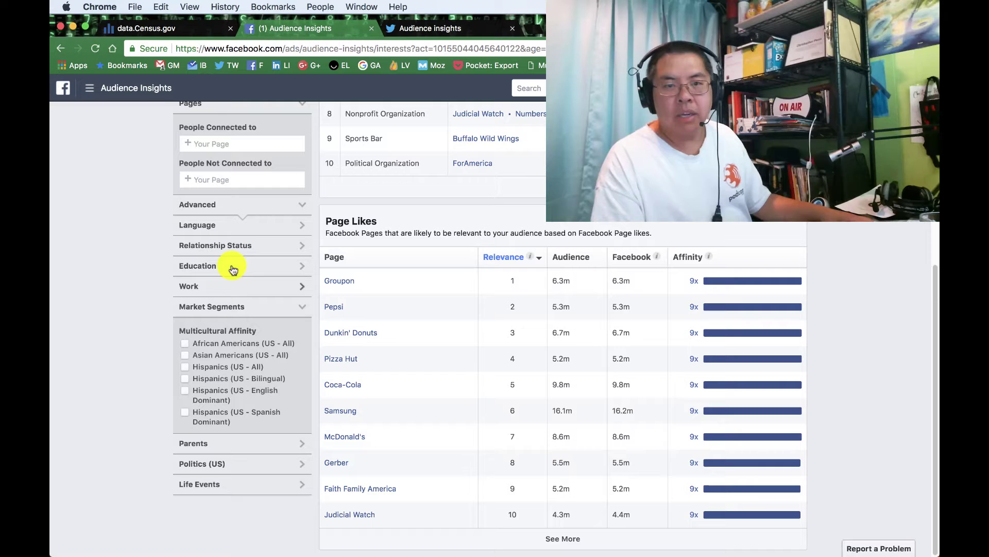
{"action": "left_click", "coordinate": [259, 265]}
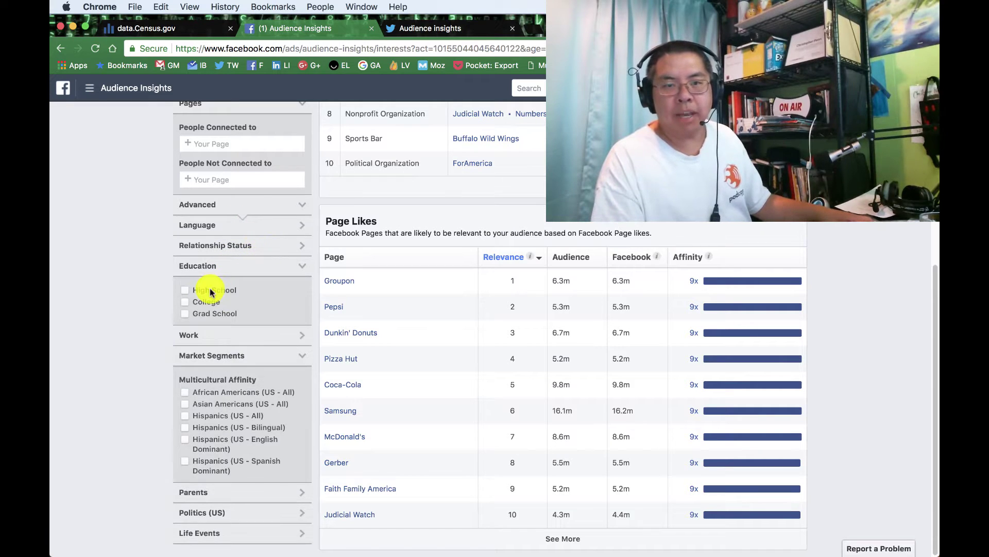
{"action": "left_click", "coordinate": [260, 225]}
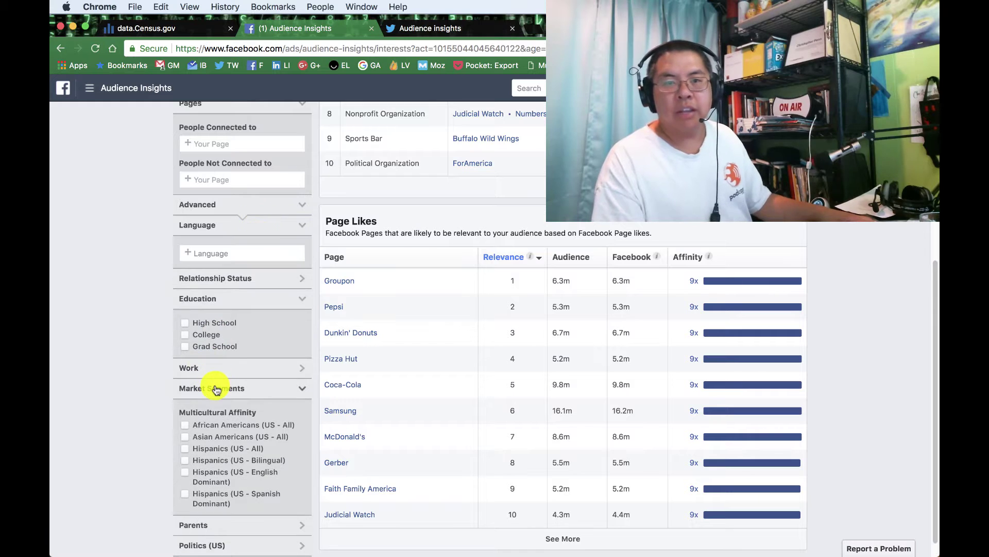
- Expand the Relationship Status, Work and Life Events filters, then scroll back up
{"action": "scroll", "coordinate": [239, 276], "scroll_direction": "down", "scroll_amount": 1}
{"action": "left_click", "coordinate": [257, 260]}
{"action": "scroll", "coordinate": [160, 419], "scroll_direction": "down", "scroll_amount": 5}
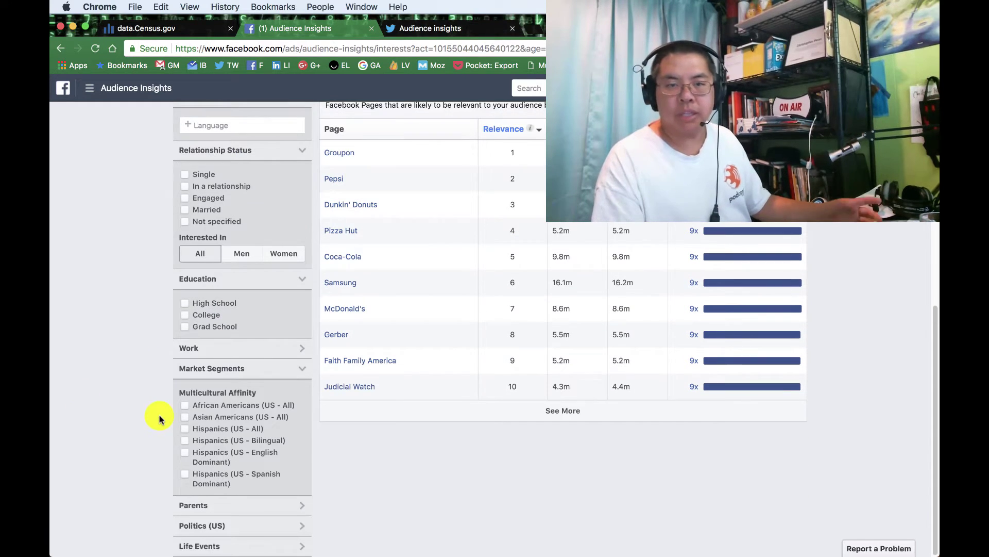
{"action": "left_click", "coordinate": [210, 357]}
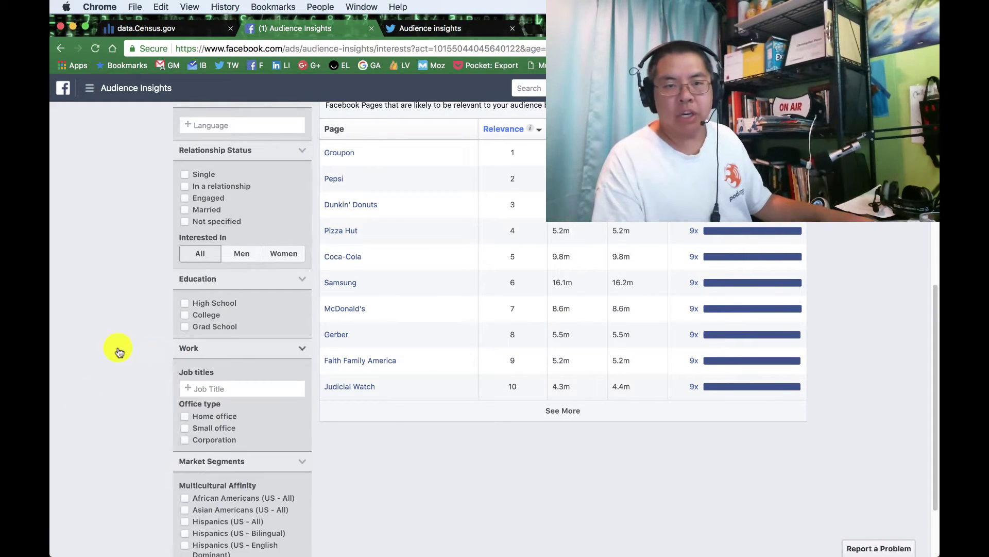
{"action": "scroll", "coordinate": [161, 294], "scroll_direction": "down", "scroll_amount": 4}
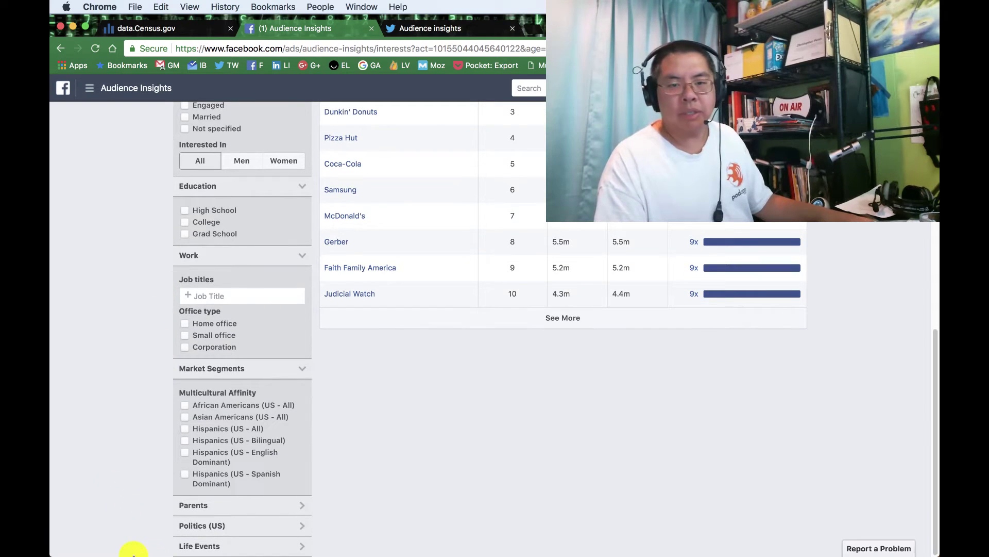
{"action": "left_click", "coordinate": [250, 543]}
{"action": "scroll", "coordinate": [338, 482], "scroll_direction": "down", "scroll_amount": 4}
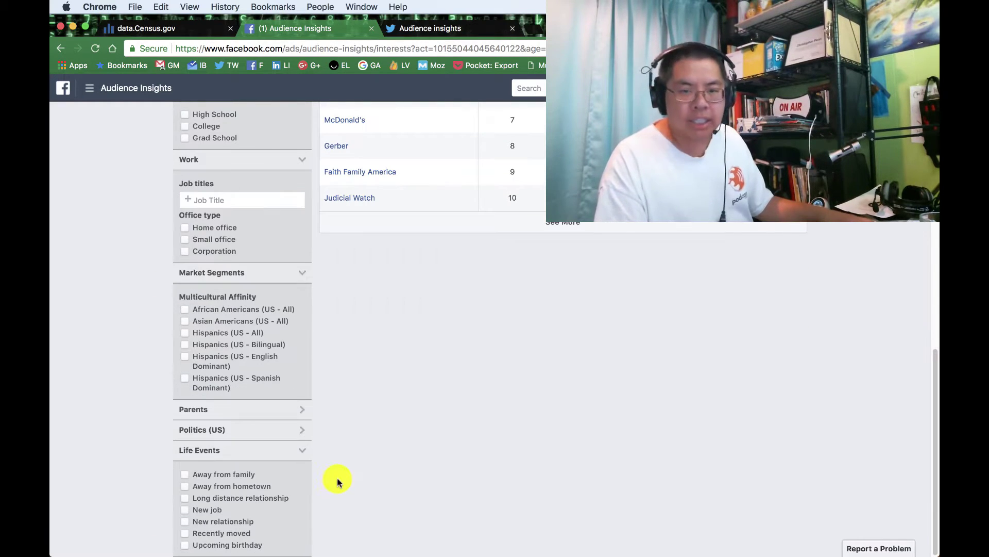
{"action": "scroll", "coordinate": [138, 349], "scroll_direction": "up", "scroll_amount": 10}
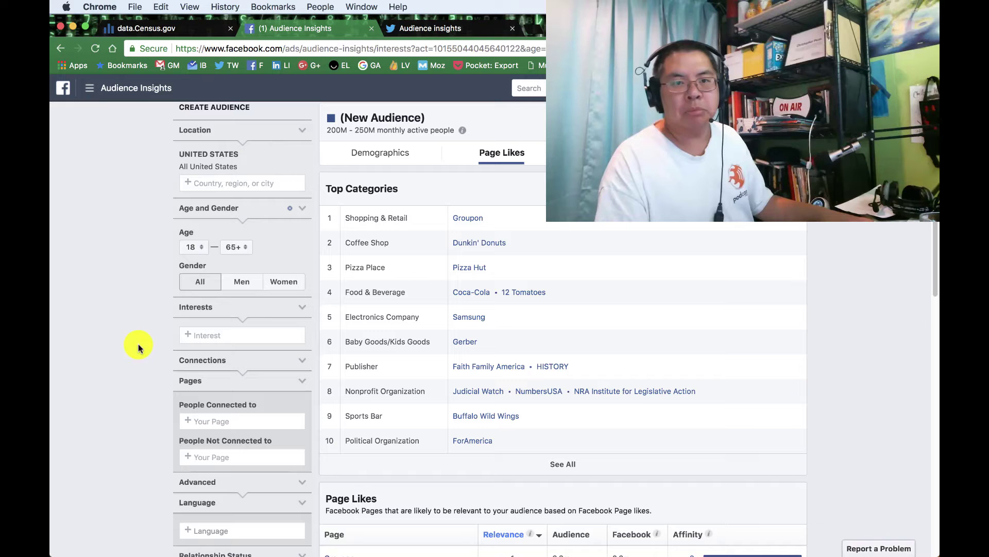
- Return to the census DP05 table at the older age bands and focus its search box
{"action": "left_click", "coordinate": [173, 22]}
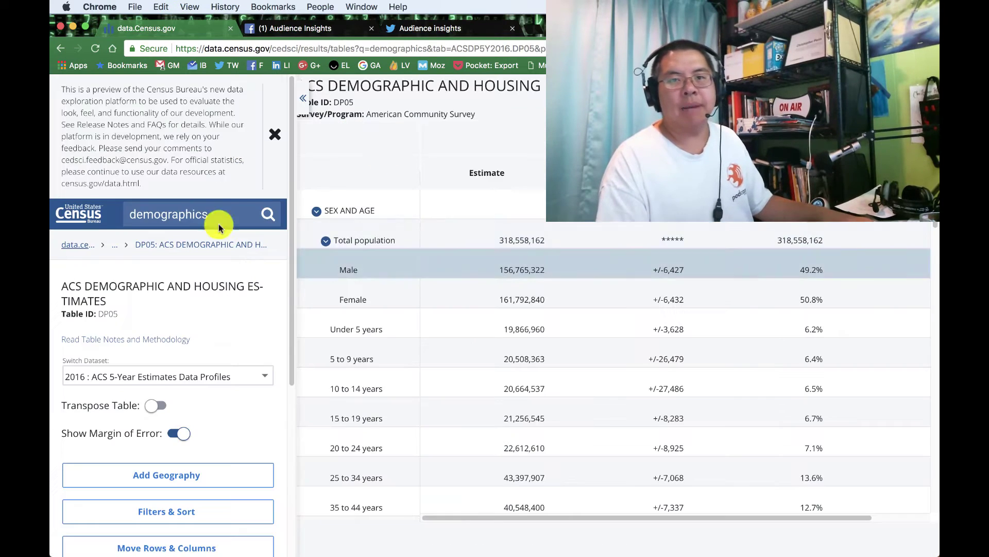
{"action": "scroll", "coordinate": [512, 309], "scroll_direction": "down", "scroll_amount": 3}
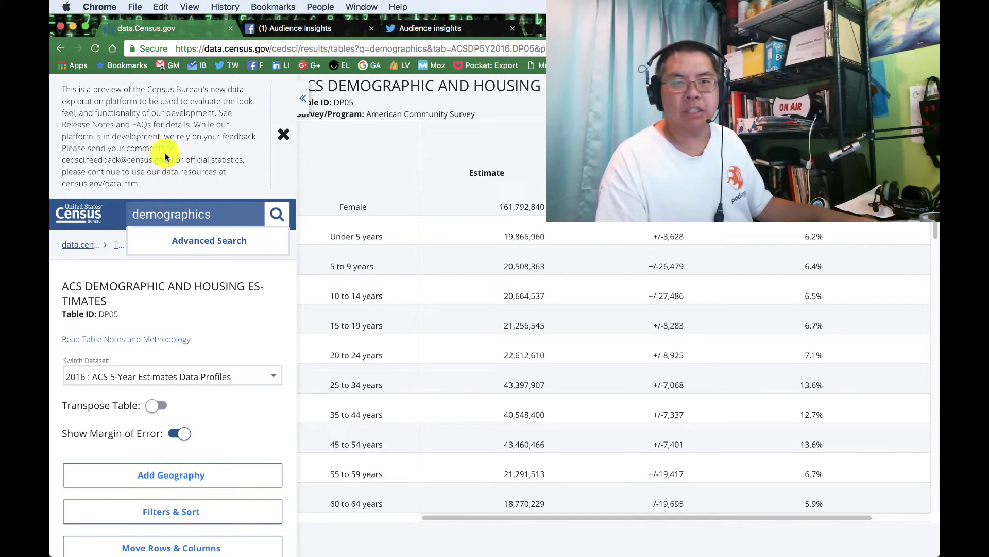
{"action": "left_click", "coordinate": [230, 221]}
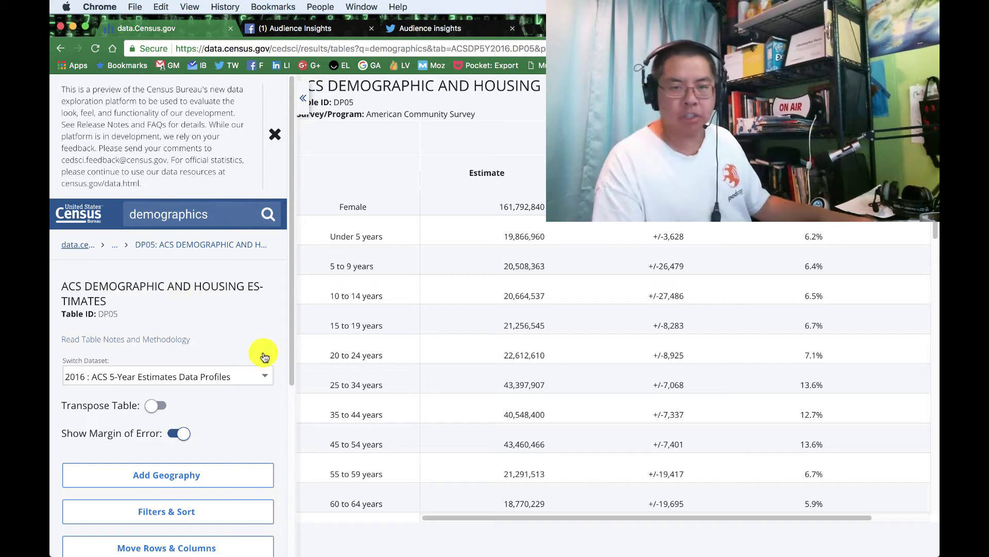
- Move from Facebook to the Twitter Analytics Audience insights overview for all users
{"action": "left_click", "coordinate": [301, 28]}
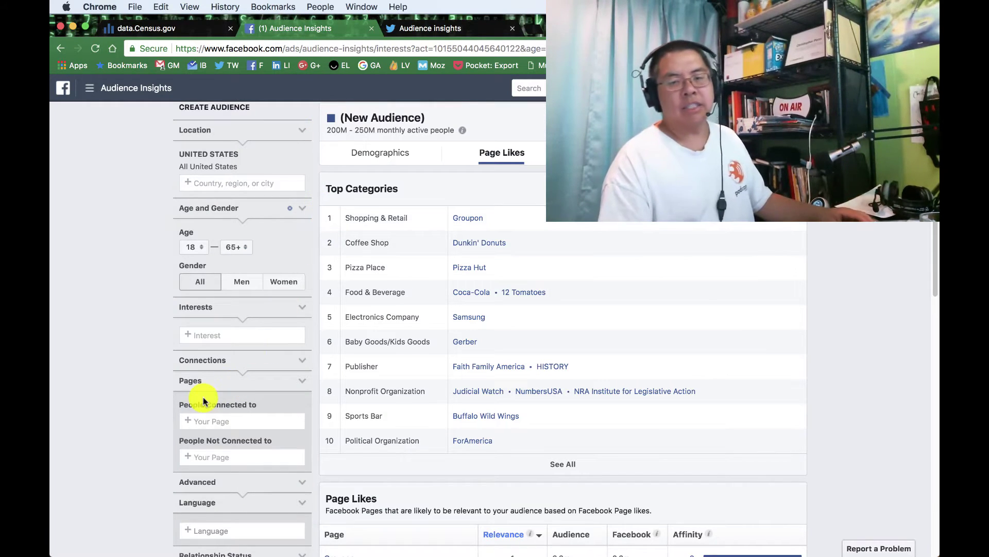
{"action": "left_click", "coordinate": [439, 30]}
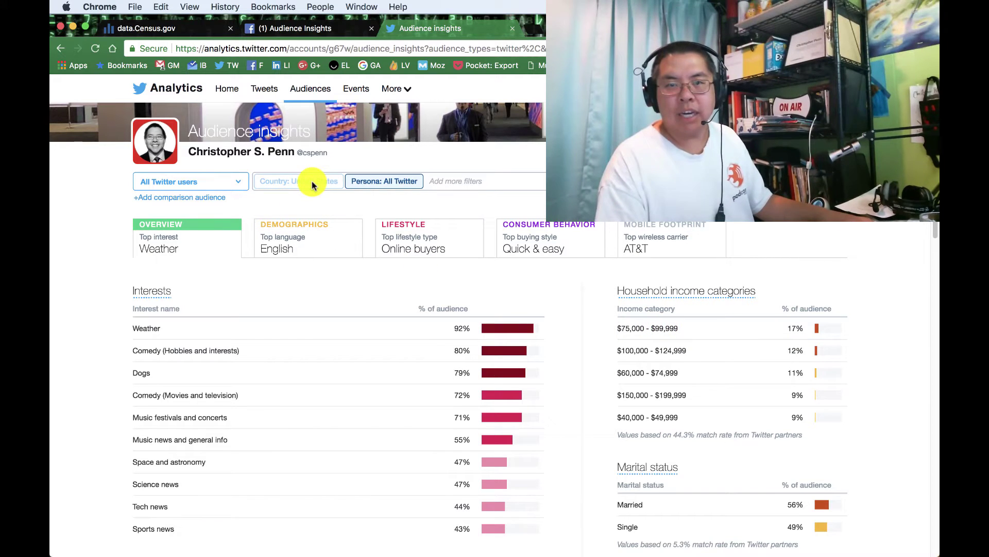
- Search data.census.gov for 'household income' to bring up income table S1901
{"action": "left_click", "coordinate": [147, 28]}
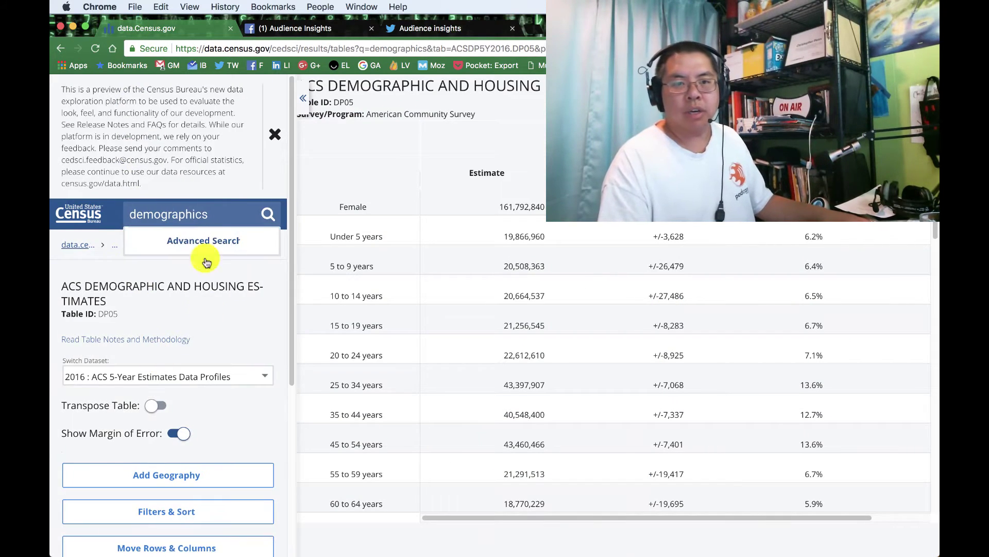
{"action": "key", "text": "super+a"}
{"action": "type", "text": "house"}
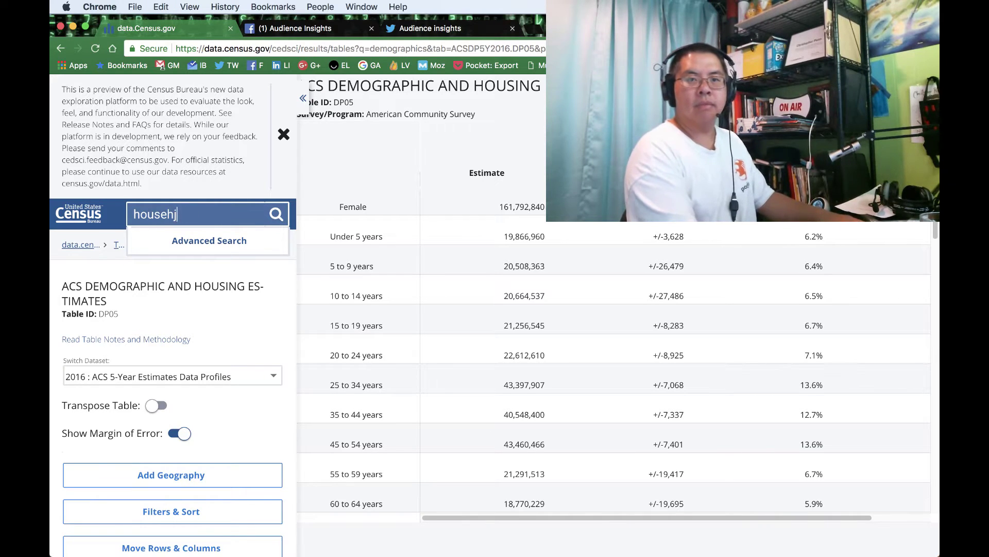
{"action": "type", "text": "hold income"}
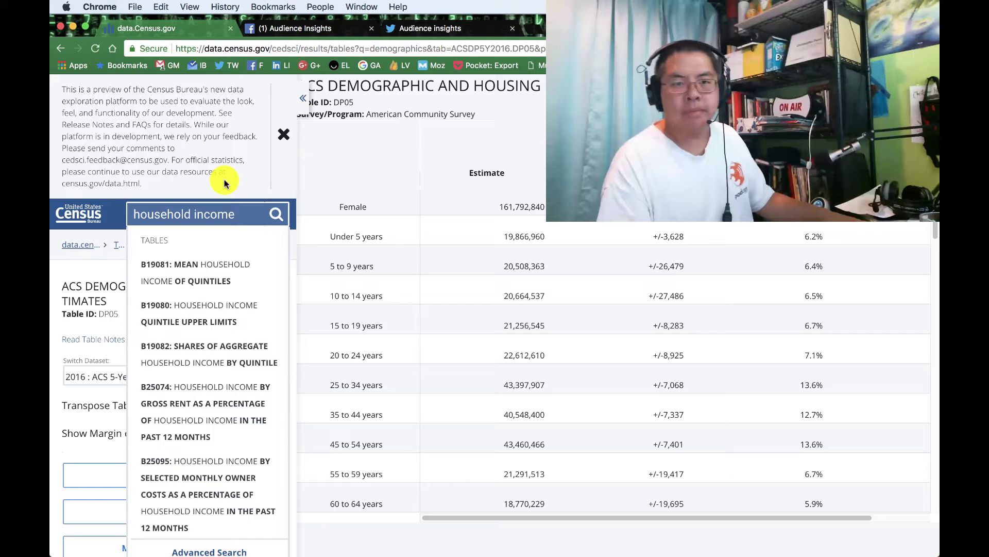
{"action": "key", "text": "Return"}
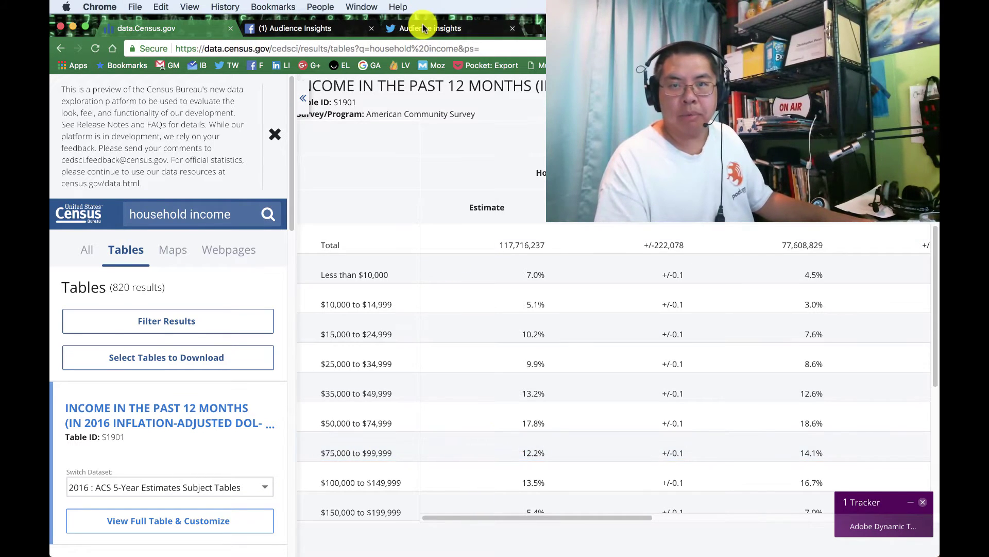
- Compare the census income table with Twitter's household income categories, ending on Twitter
{"action": "key", "text": "super+3"}
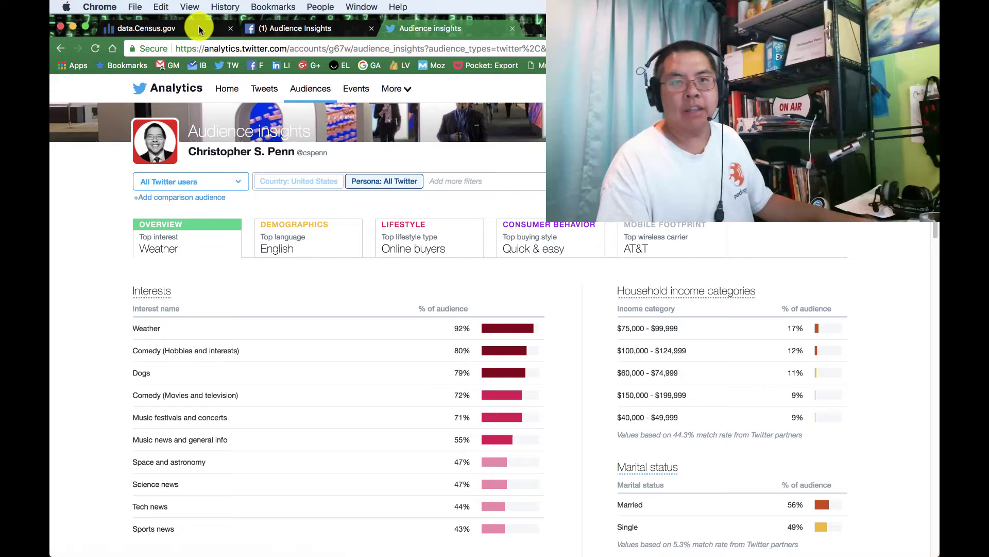
{"action": "key", "text": "super+1"}
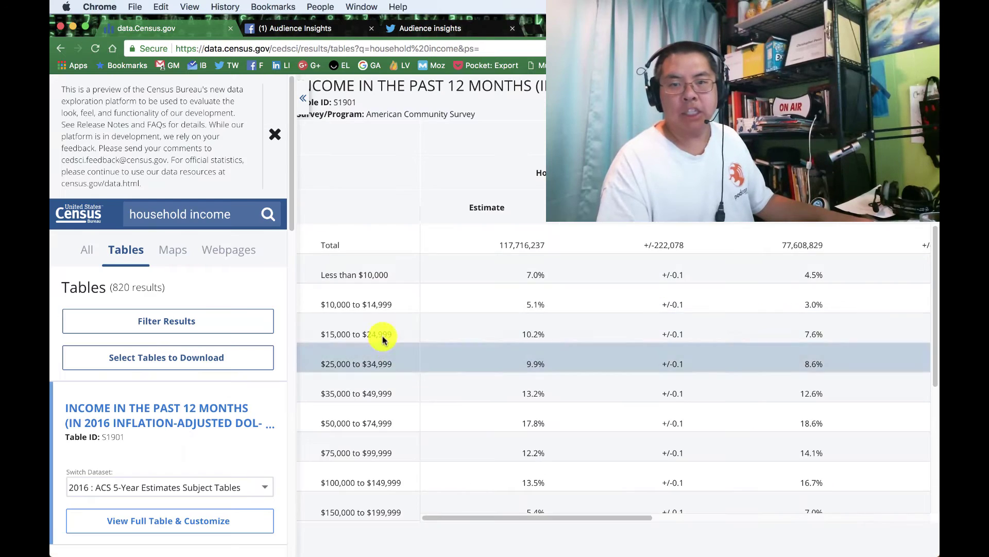
{"action": "left_click", "coordinate": [444, 27]}
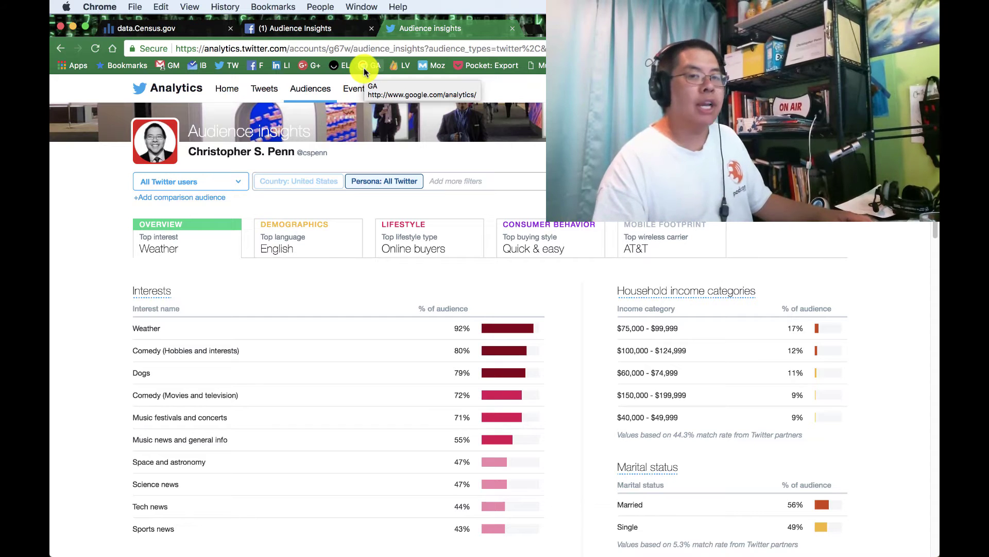
- Limit the Facebook audience to people connected to your own Page and review its demographics against the census
{"action": "left_click", "coordinate": [301, 28]}
{"action": "scroll", "coordinate": [213, 198], "scroll_direction": "up", "scroll_amount": 1}
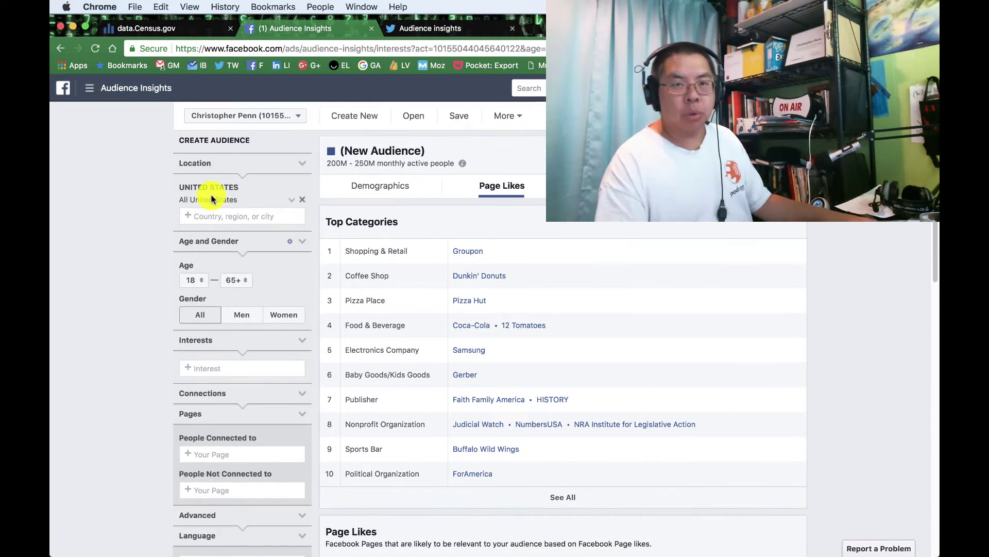
{"action": "left_click", "coordinate": [233, 454]}
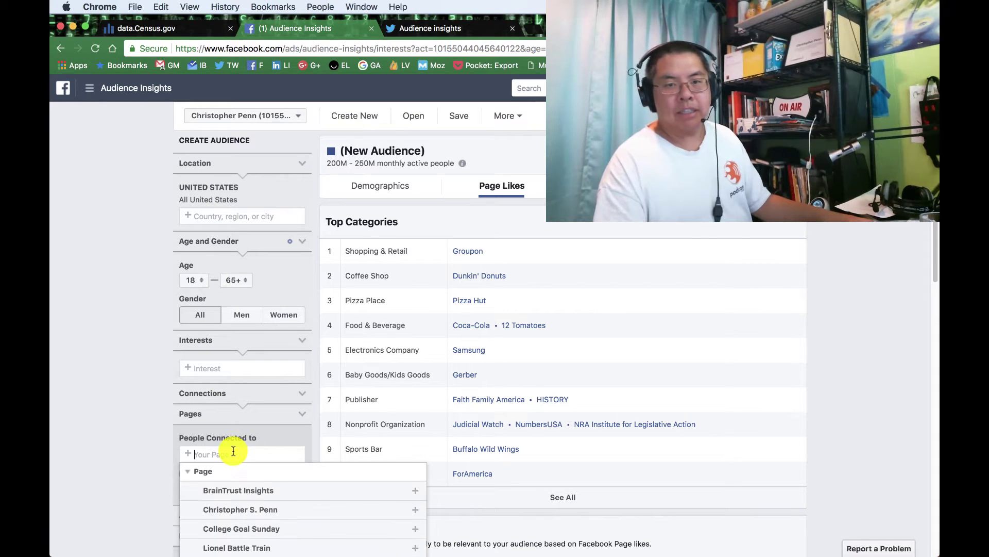
{"action": "left_click", "coordinate": [416, 511]}
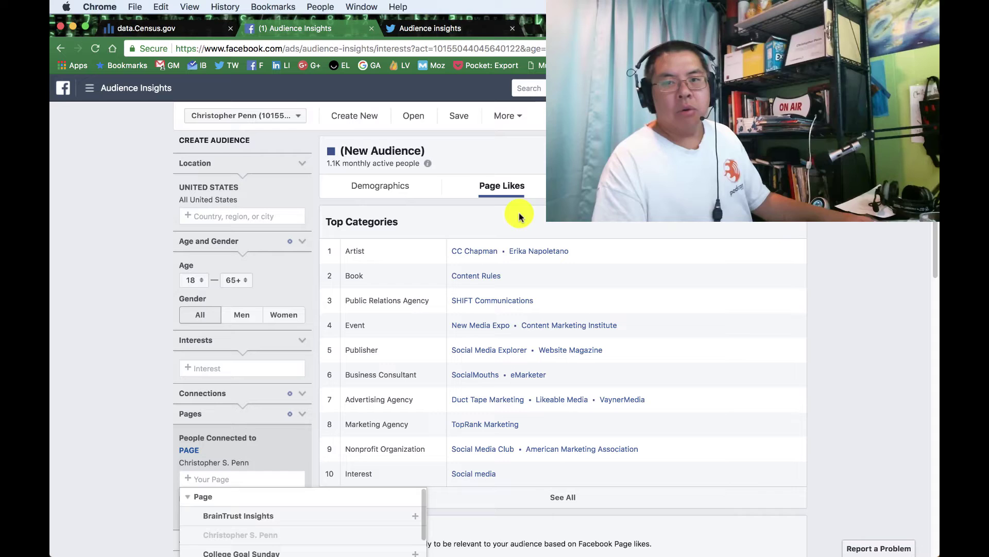
{"action": "left_click", "coordinate": [395, 187]}
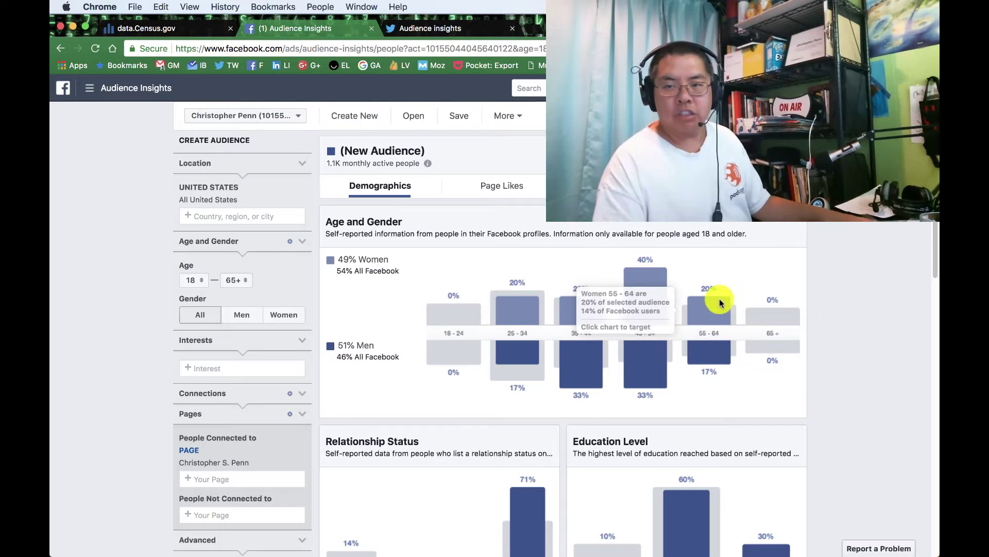
{"action": "left_click", "coordinate": [174, 32]}
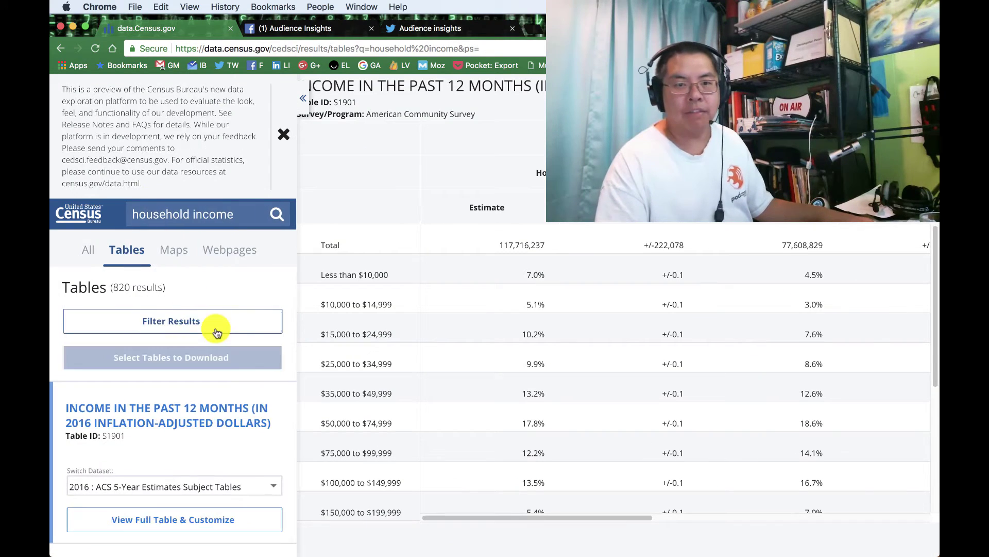
{"action": "left_click", "coordinate": [311, 29]}
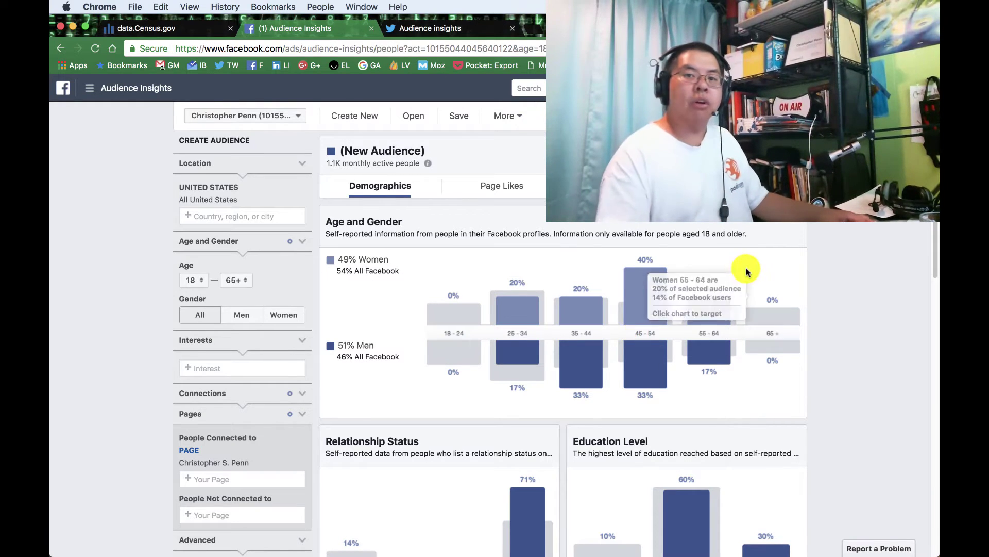
- Show the audience's Page Likes and expand the list with See More
{"action": "left_click", "coordinate": [505, 188]}
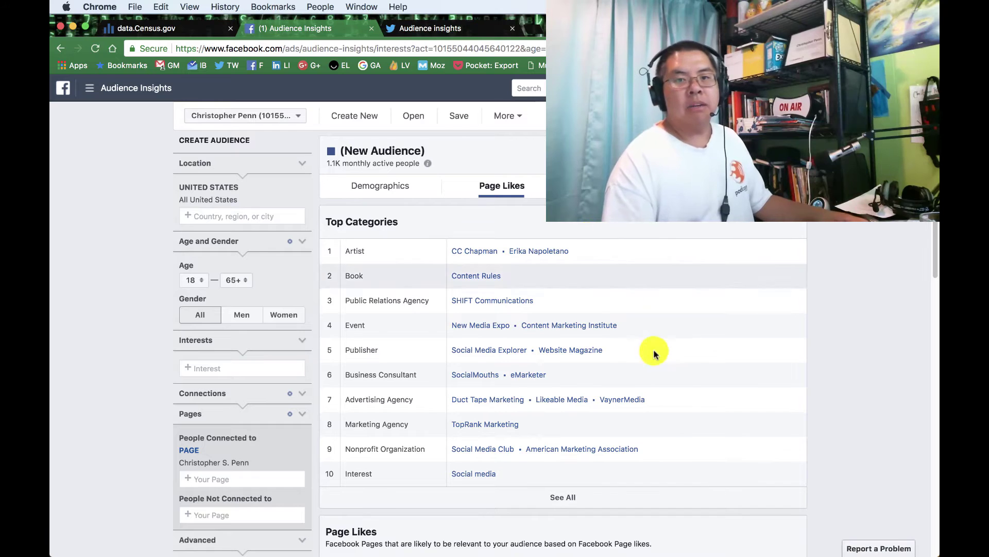
{"action": "scroll", "coordinate": [554, 499], "scroll_direction": "down", "scroll_amount": 8}
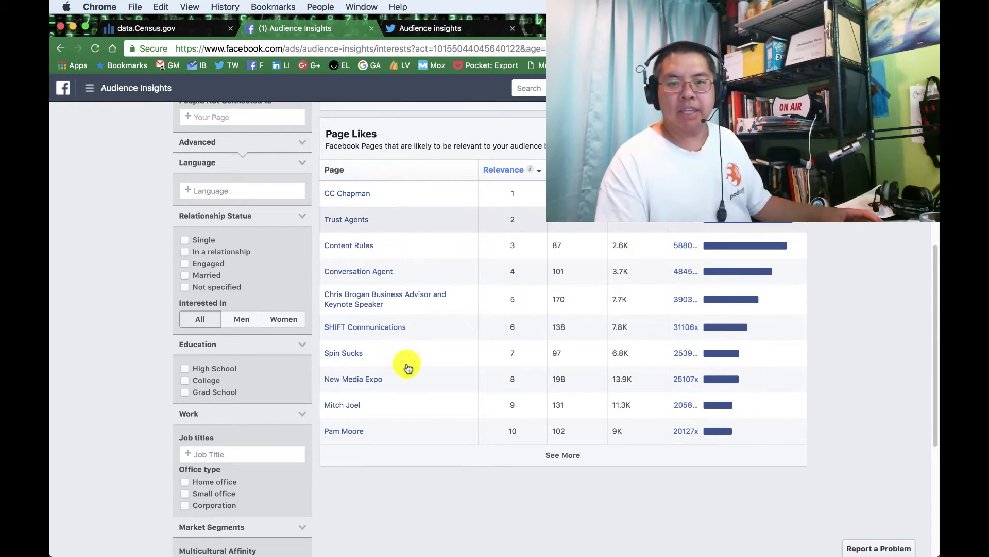
{"action": "left_click", "coordinate": [580, 457]}
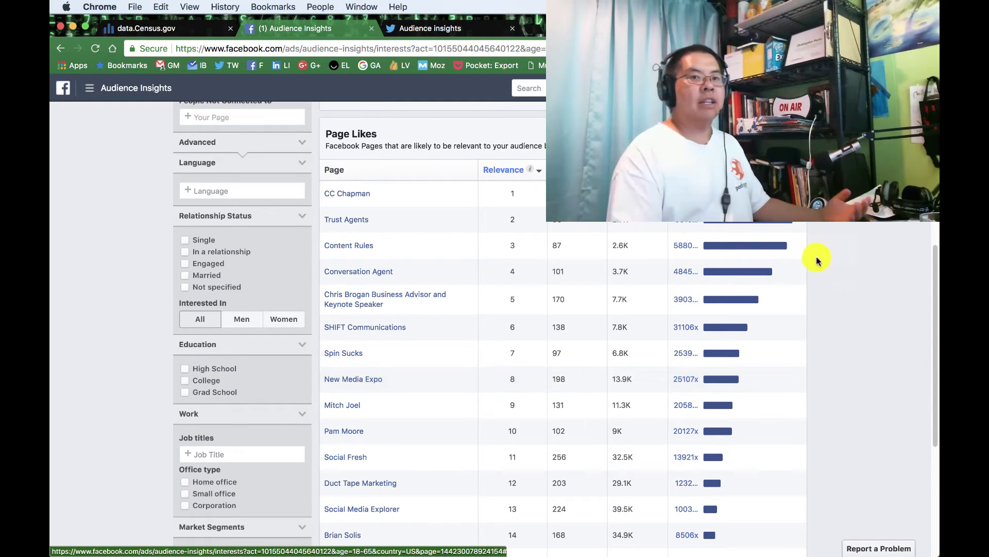
{"action": "scroll", "coordinate": [393, 269], "scroll_direction": "up", "scroll_amount": 10}
{"action": "scroll", "coordinate": [288, 413], "scroll_direction": "down", "scroll_amount": 1}
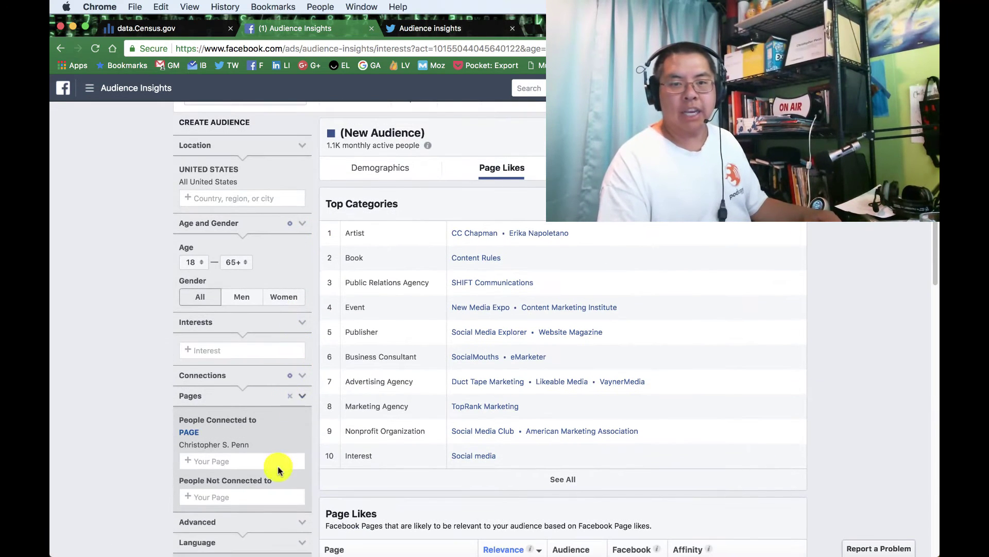
- Remove your Page from People Connected to and review the new Page Likes, led by Groupon
{"action": "left_click", "coordinate": [300, 445]}
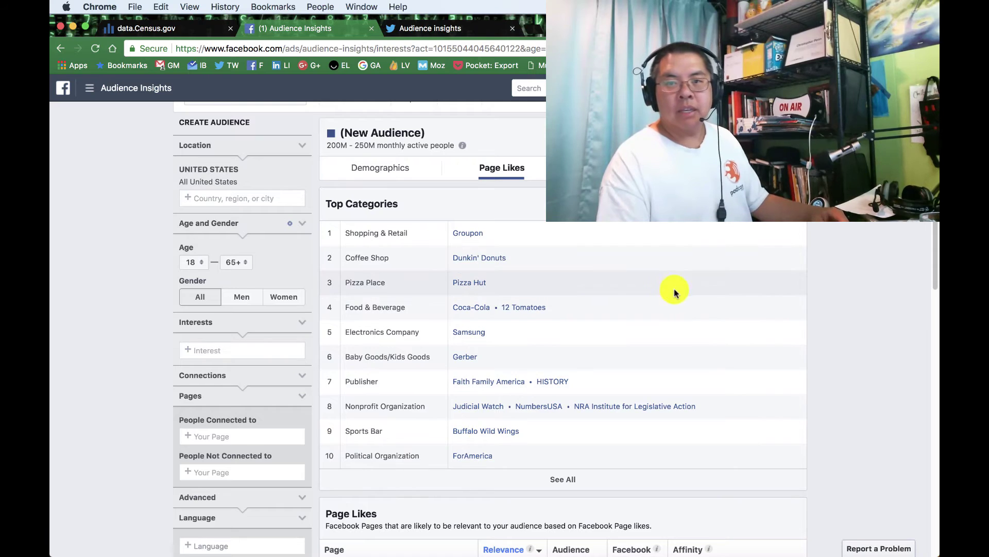
{"action": "scroll", "coordinate": [665, 281], "scroll_direction": "down", "scroll_amount": 6}
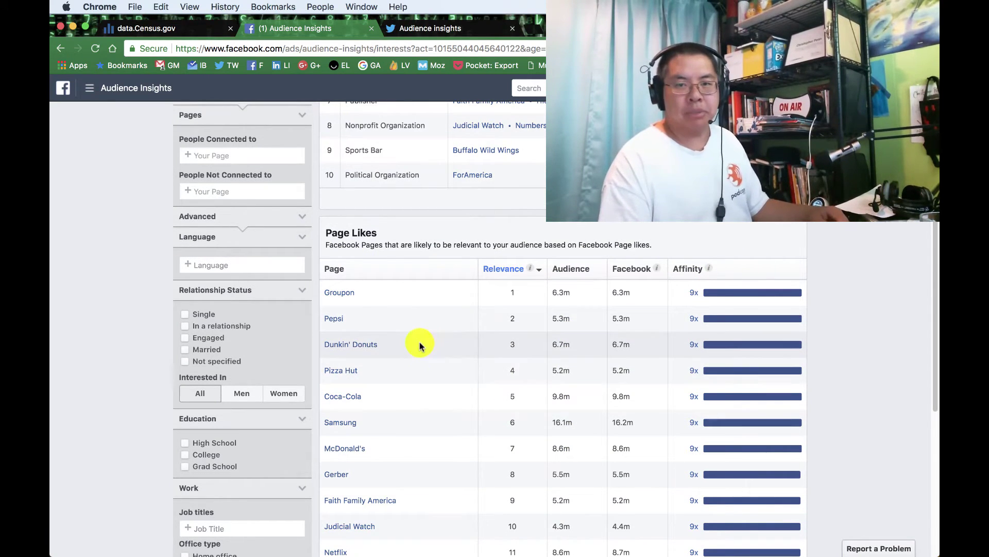
{"action": "scroll", "coordinate": [431, 349], "scroll_direction": "up", "scroll_amount": 7}
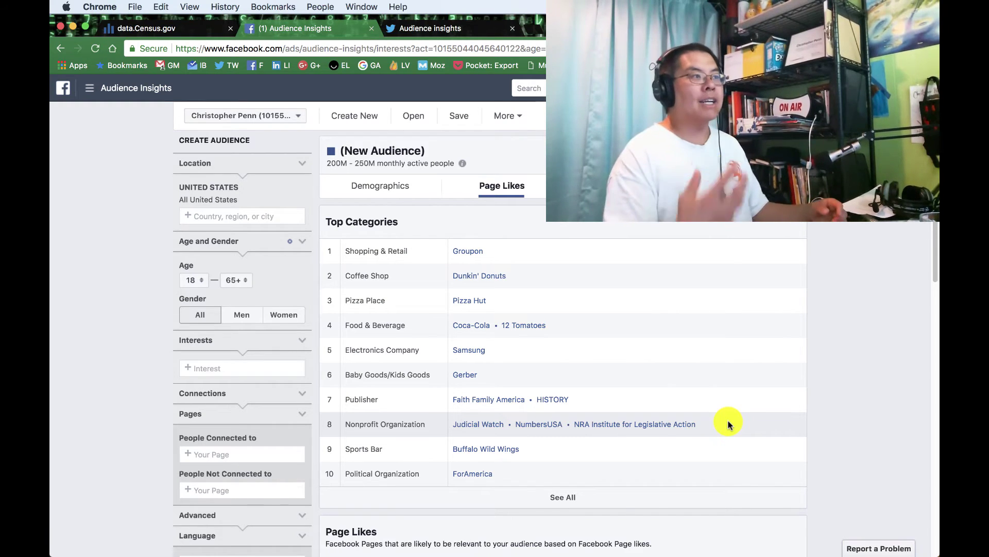
- Expand Top Categories with See All and scroll through it to Clothing Store at row 39
{"action": "scroll", "coordinate": [651, 415], "scroll_direction": "down", "scroll_amount": 3}
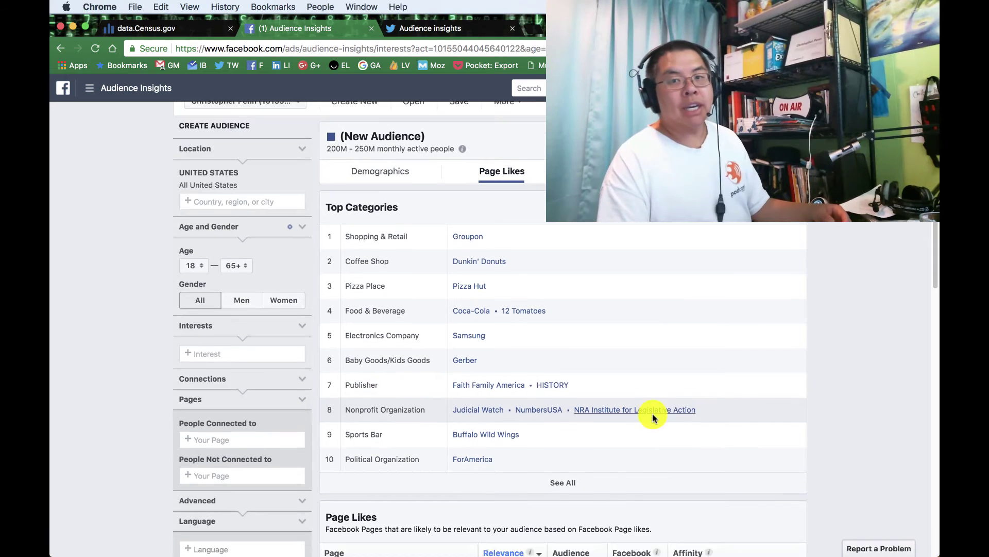
{"action": "left_click", "coordinate": [559, 347]}
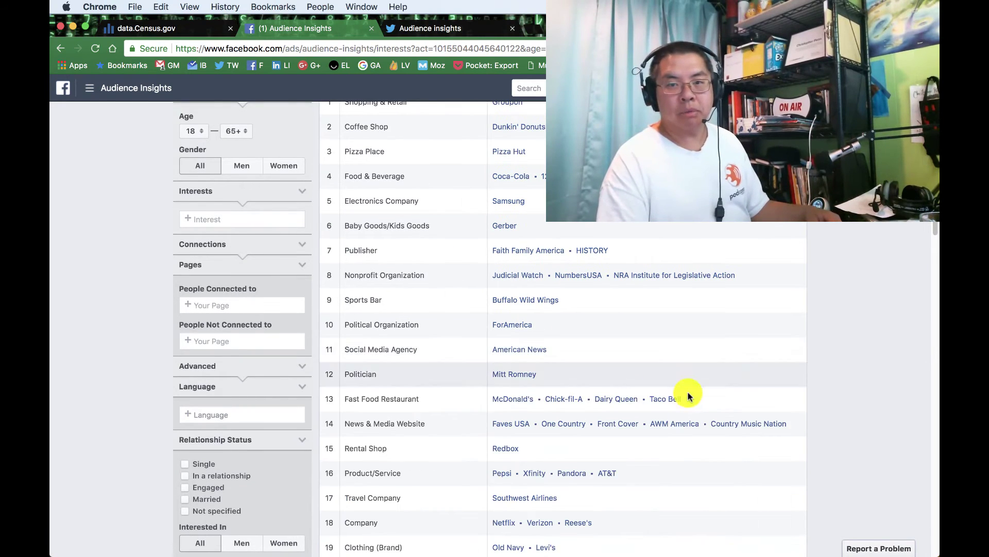
{"action": "scroll", "coordinate": [687, 395], "scroll_direction": "down", "scroll_amount": 1}
{"action": "scroll", "coordinate": [697, 309], "scroll_direction": "down", "scroll_amount": 1}
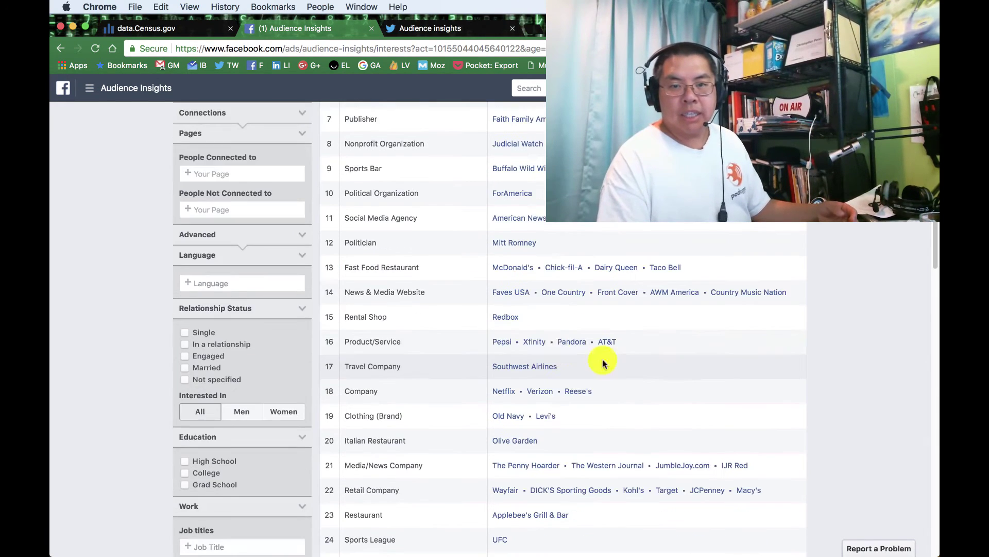
{"action": "scroll", "coordinate": [627, 378], "scroll_direction": "down", "scroll_amount": 3}
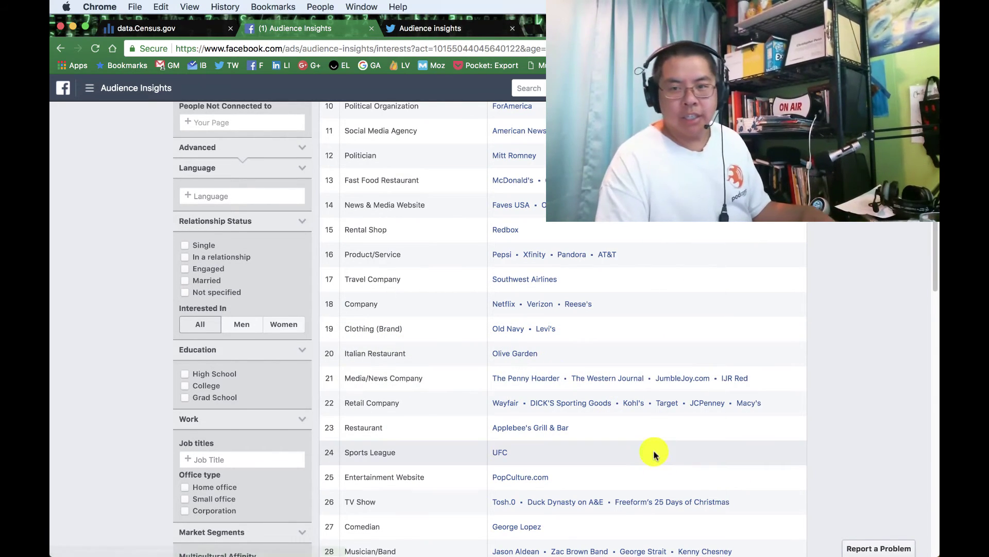
{"action": "scroll", "coordinate": [654, 453], "scroll_direction": "down", "scroll_amount": 1}
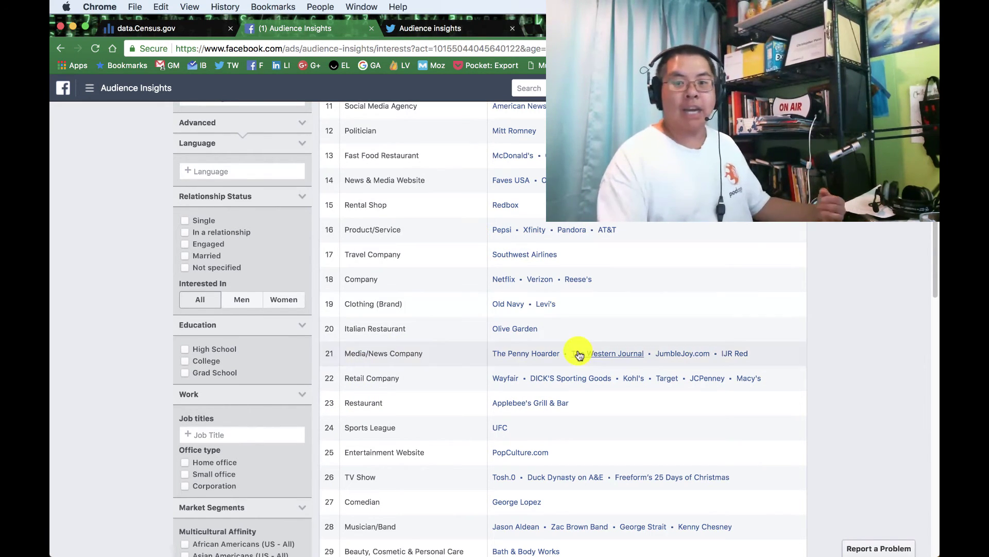
{"action": "scroll", "coordinate": [578, 351], "scroll_direction": "down", "scroll_amount": 5}
{"action": "scroll", "coordinate": [655, 348], "scroll_direction": "down", "scroll_amount": 2}
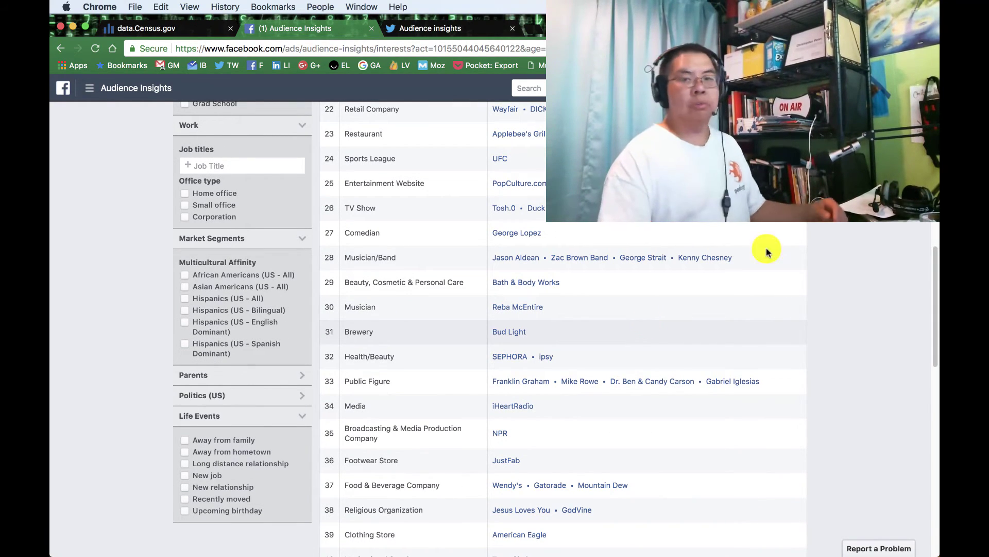
- Switch Twitter audience insights to Your followers, check household income, then return to Facebook
{"action": "left_click", "coordinate": [417, 35]}
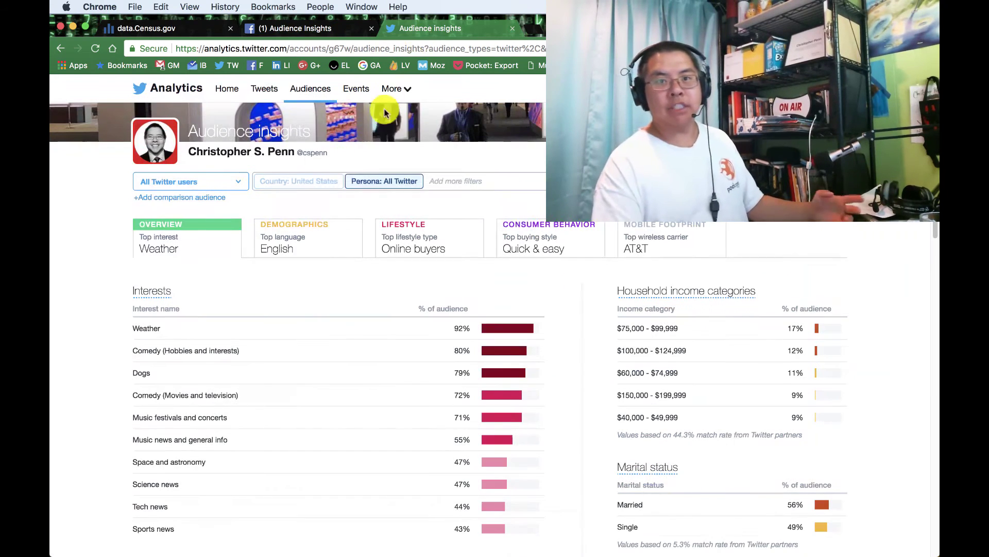
{"action": "left_click", "coordinate": [170, 183]}
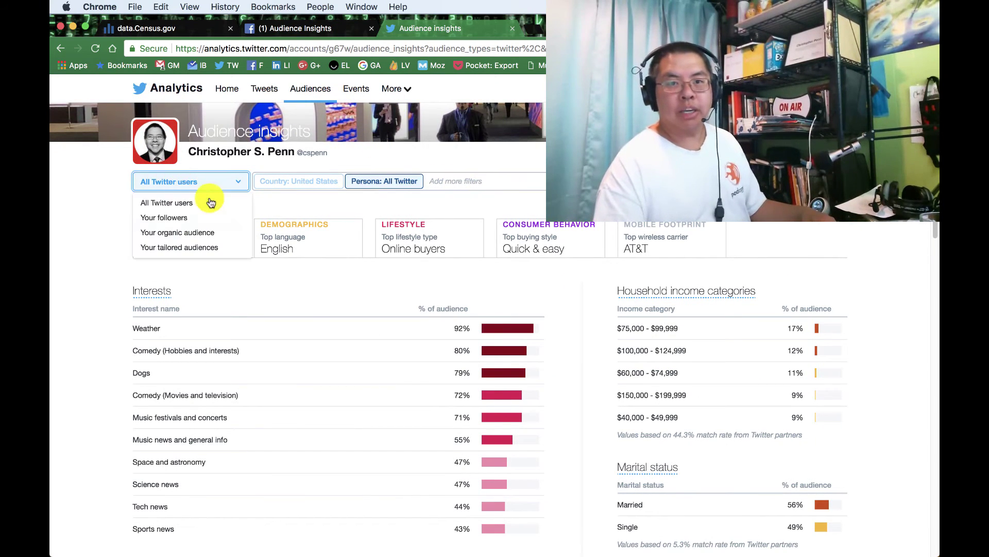
{"action": "left_click", "coordinate": [188, 215]}
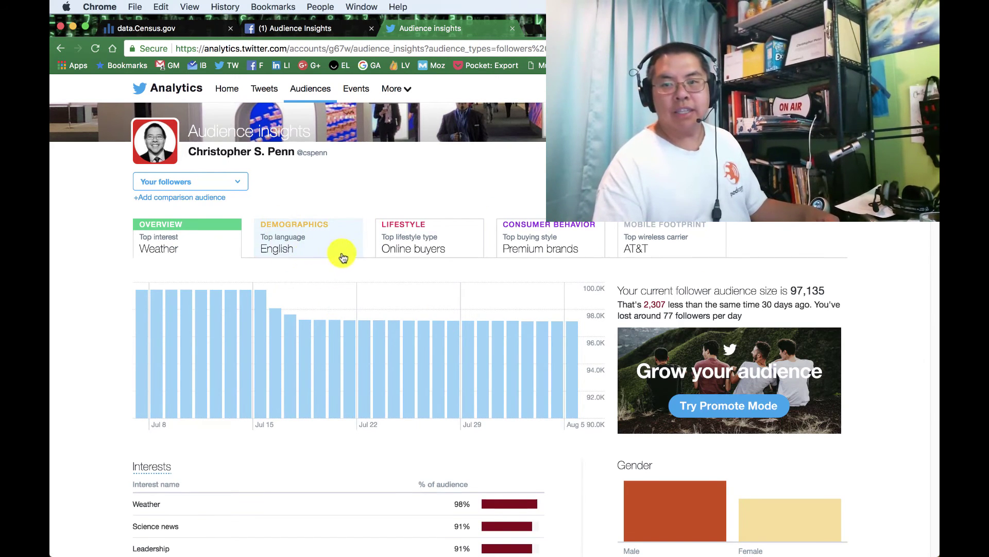
{"action": "scroll", "coordinate": [515, 286], "scroll_direction": "down", "scroll_amount": 6}
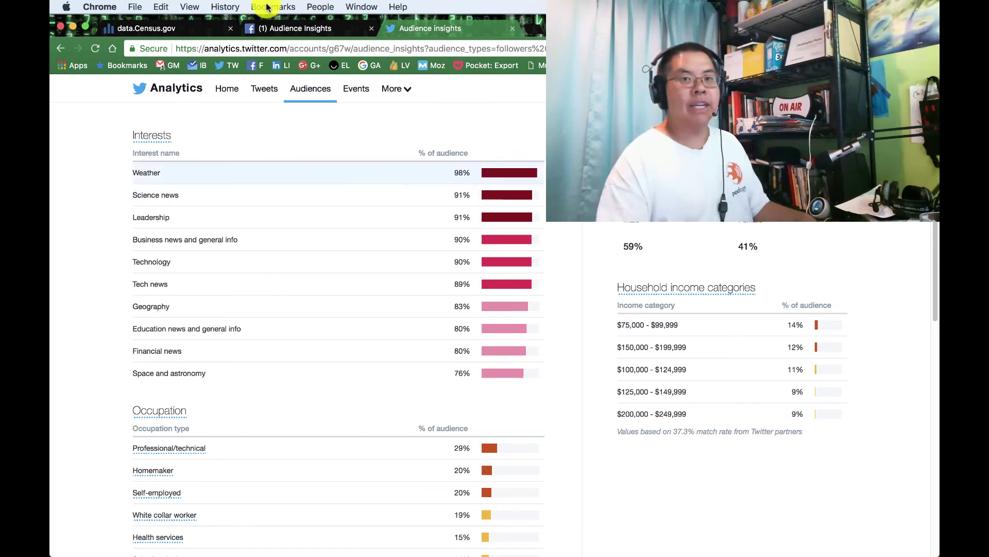
{"action": "left_click", "coordinate": [282, 26]}
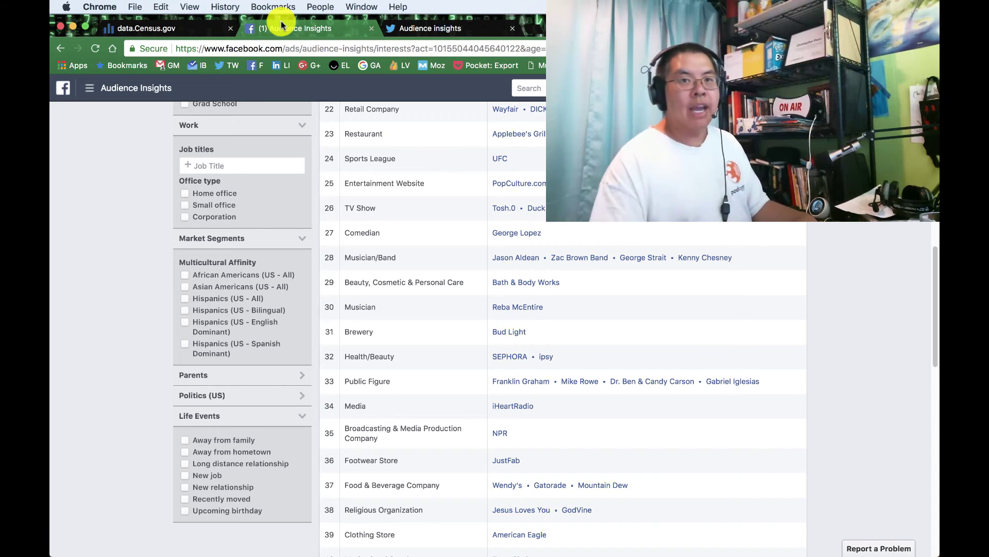
- Bring the data.census.gov tab with the S1901 household income table to the front
{"action": "left_click", "coordinate": [154, 34]}
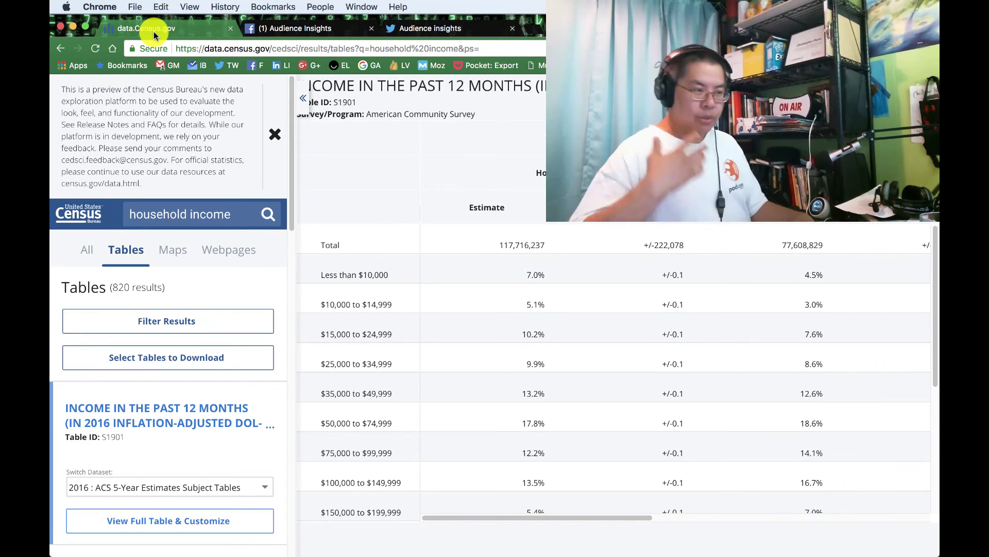